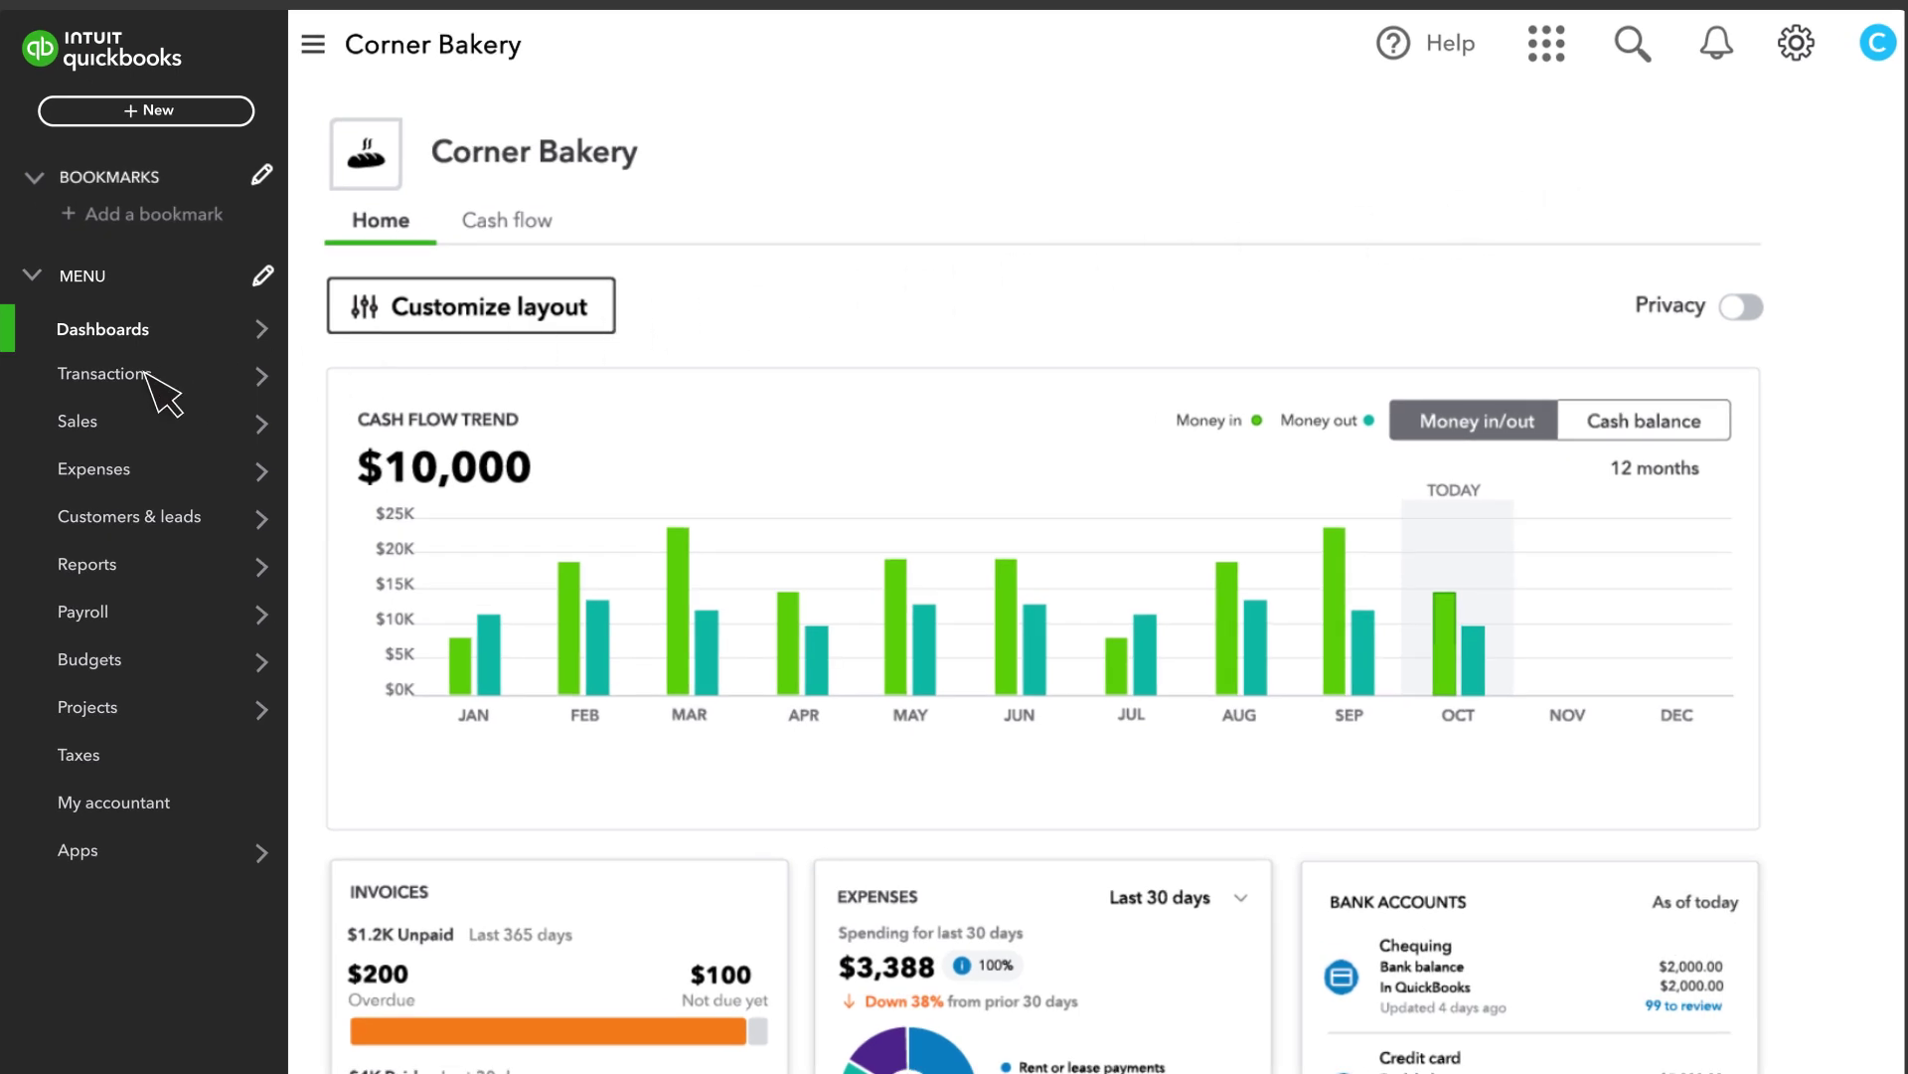
Add the two Bank fees transactions, including the 23/01/2025 one, from the Chequing review list
click(119, 373)
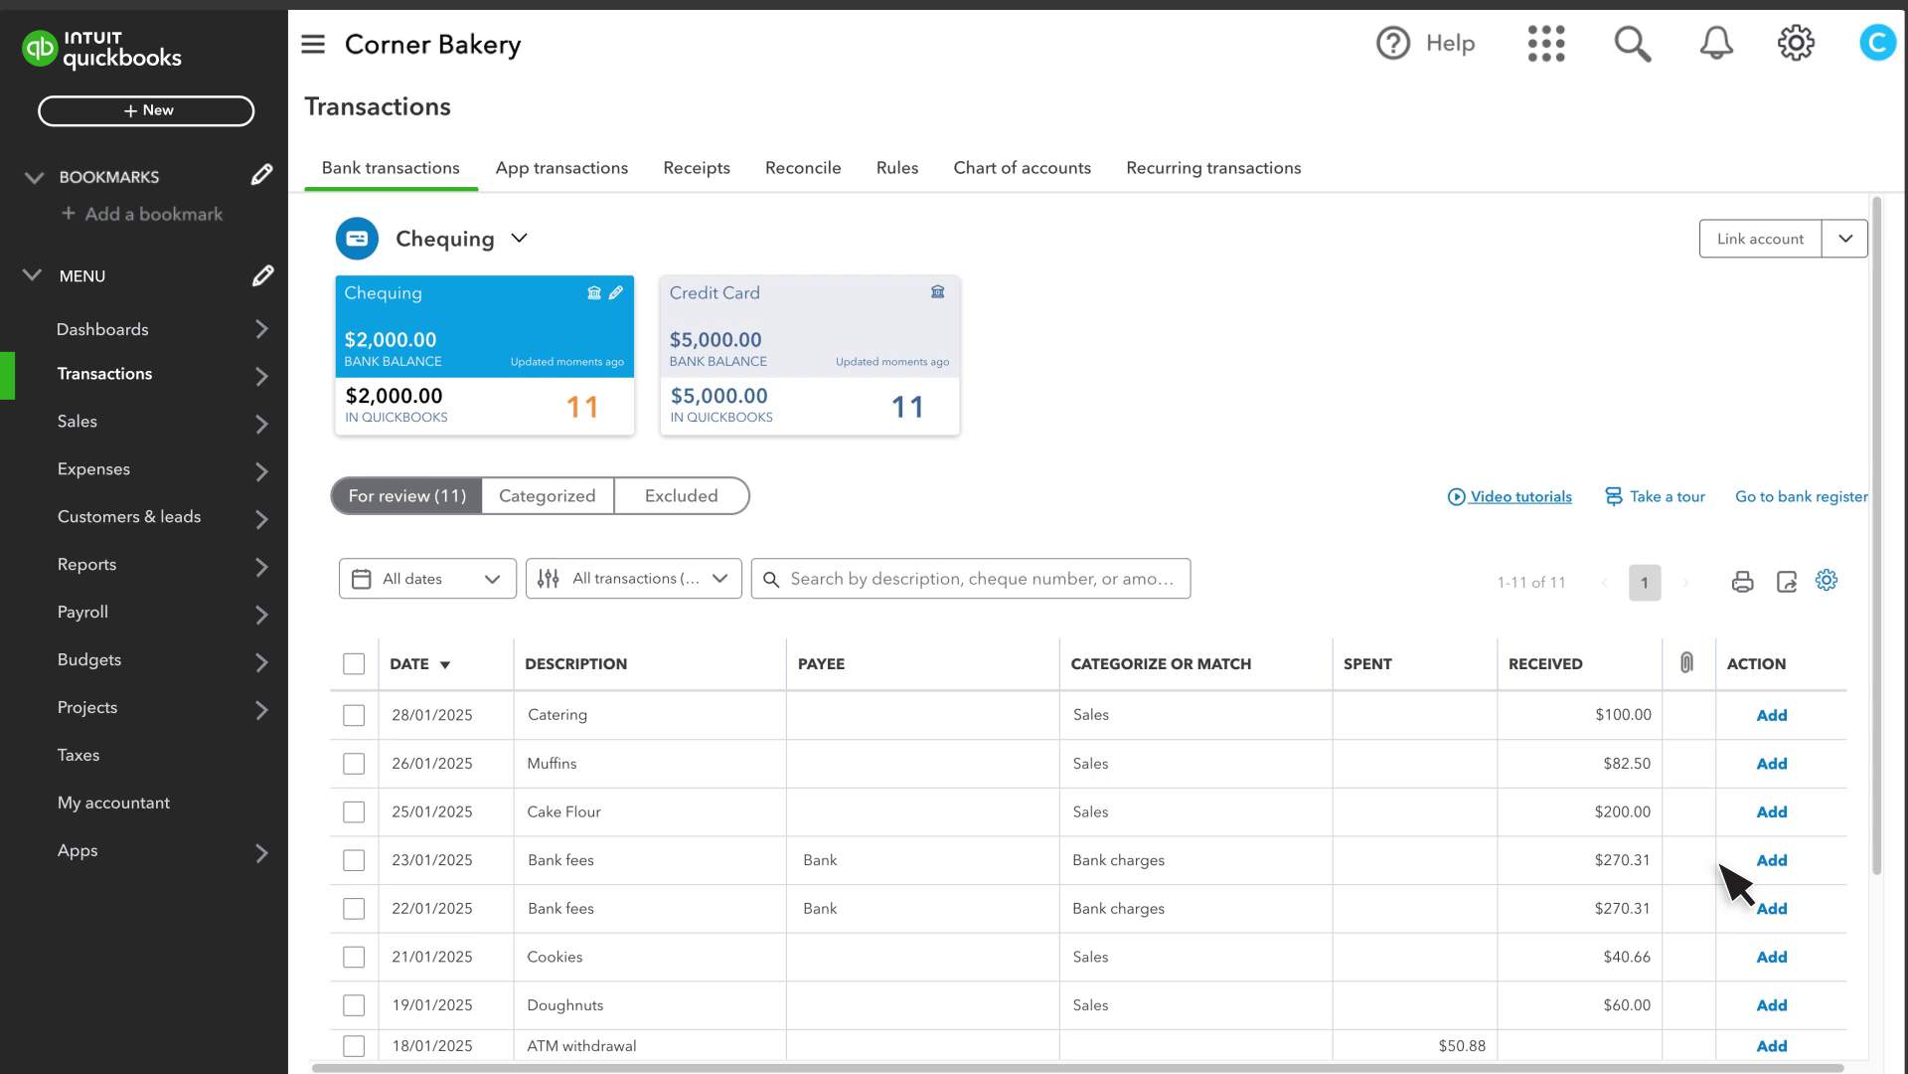
click(1769, 861)
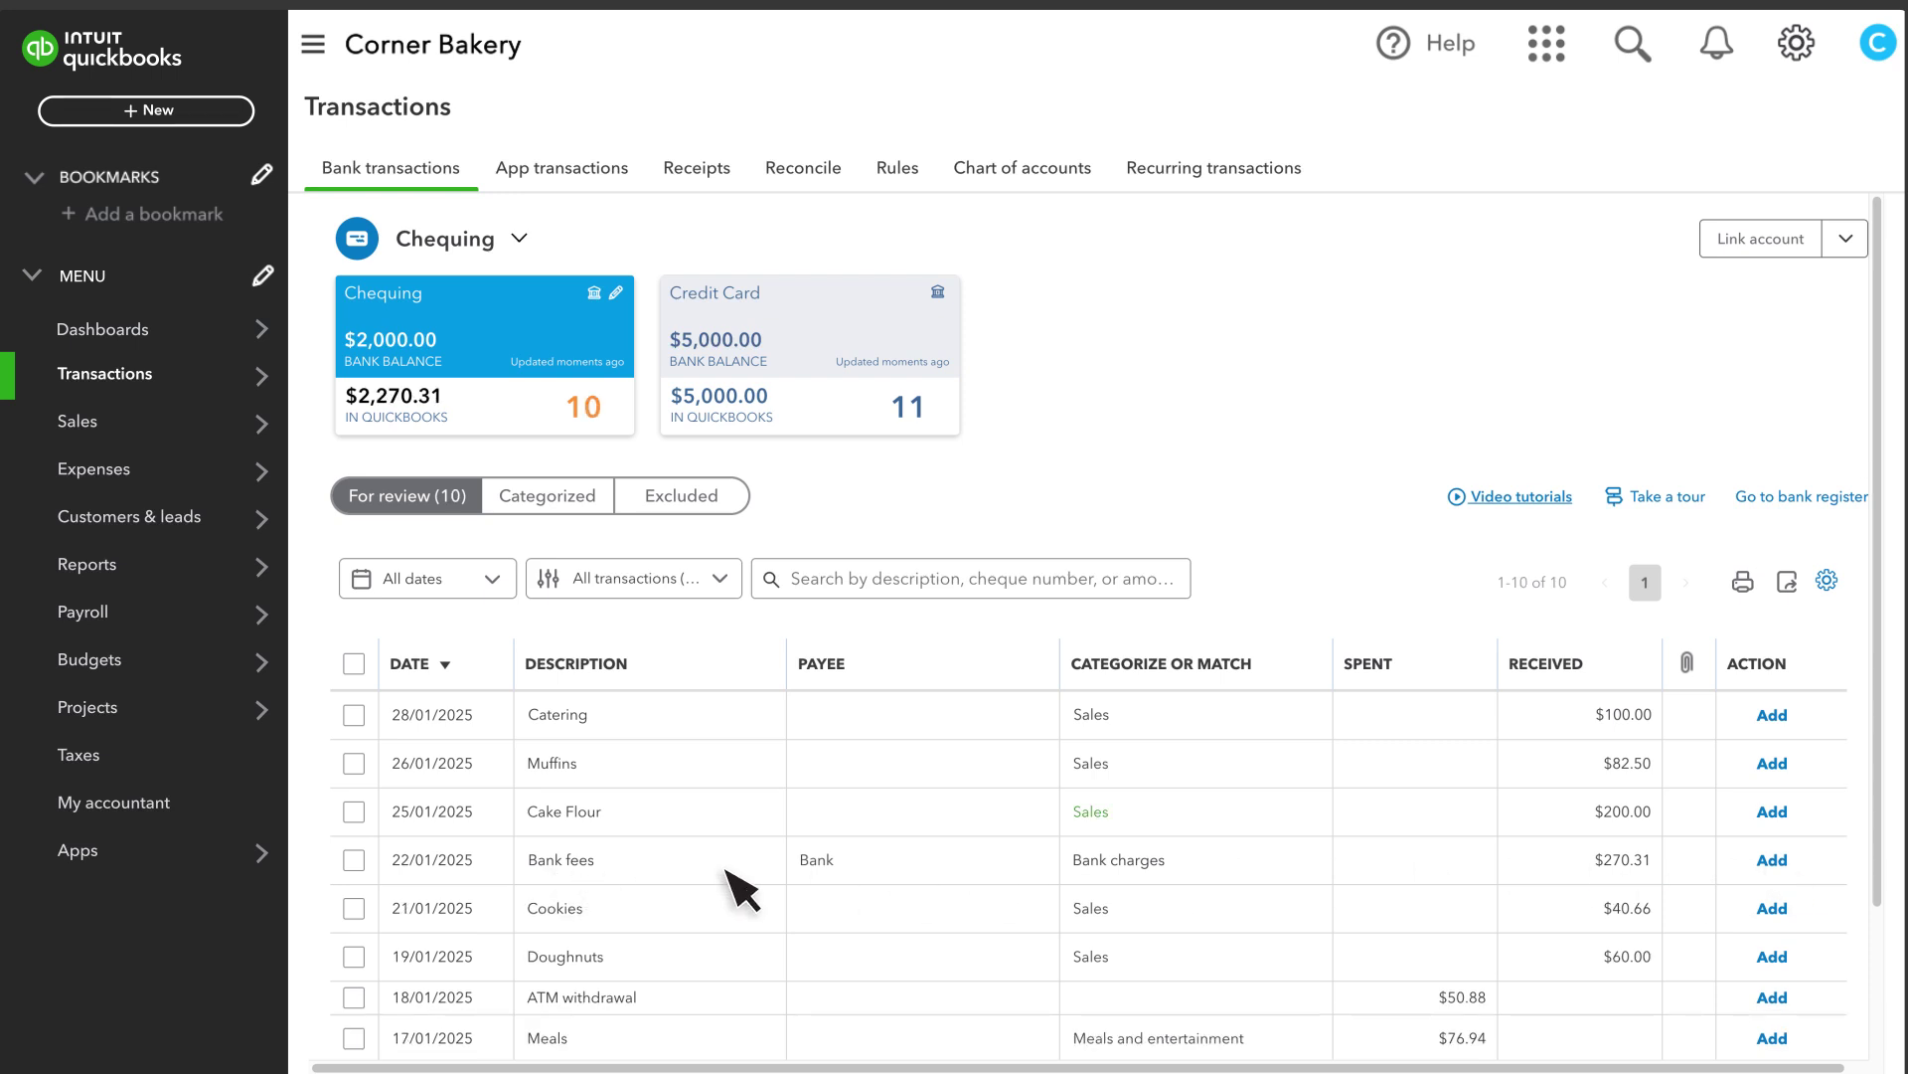
click(1772, 859)
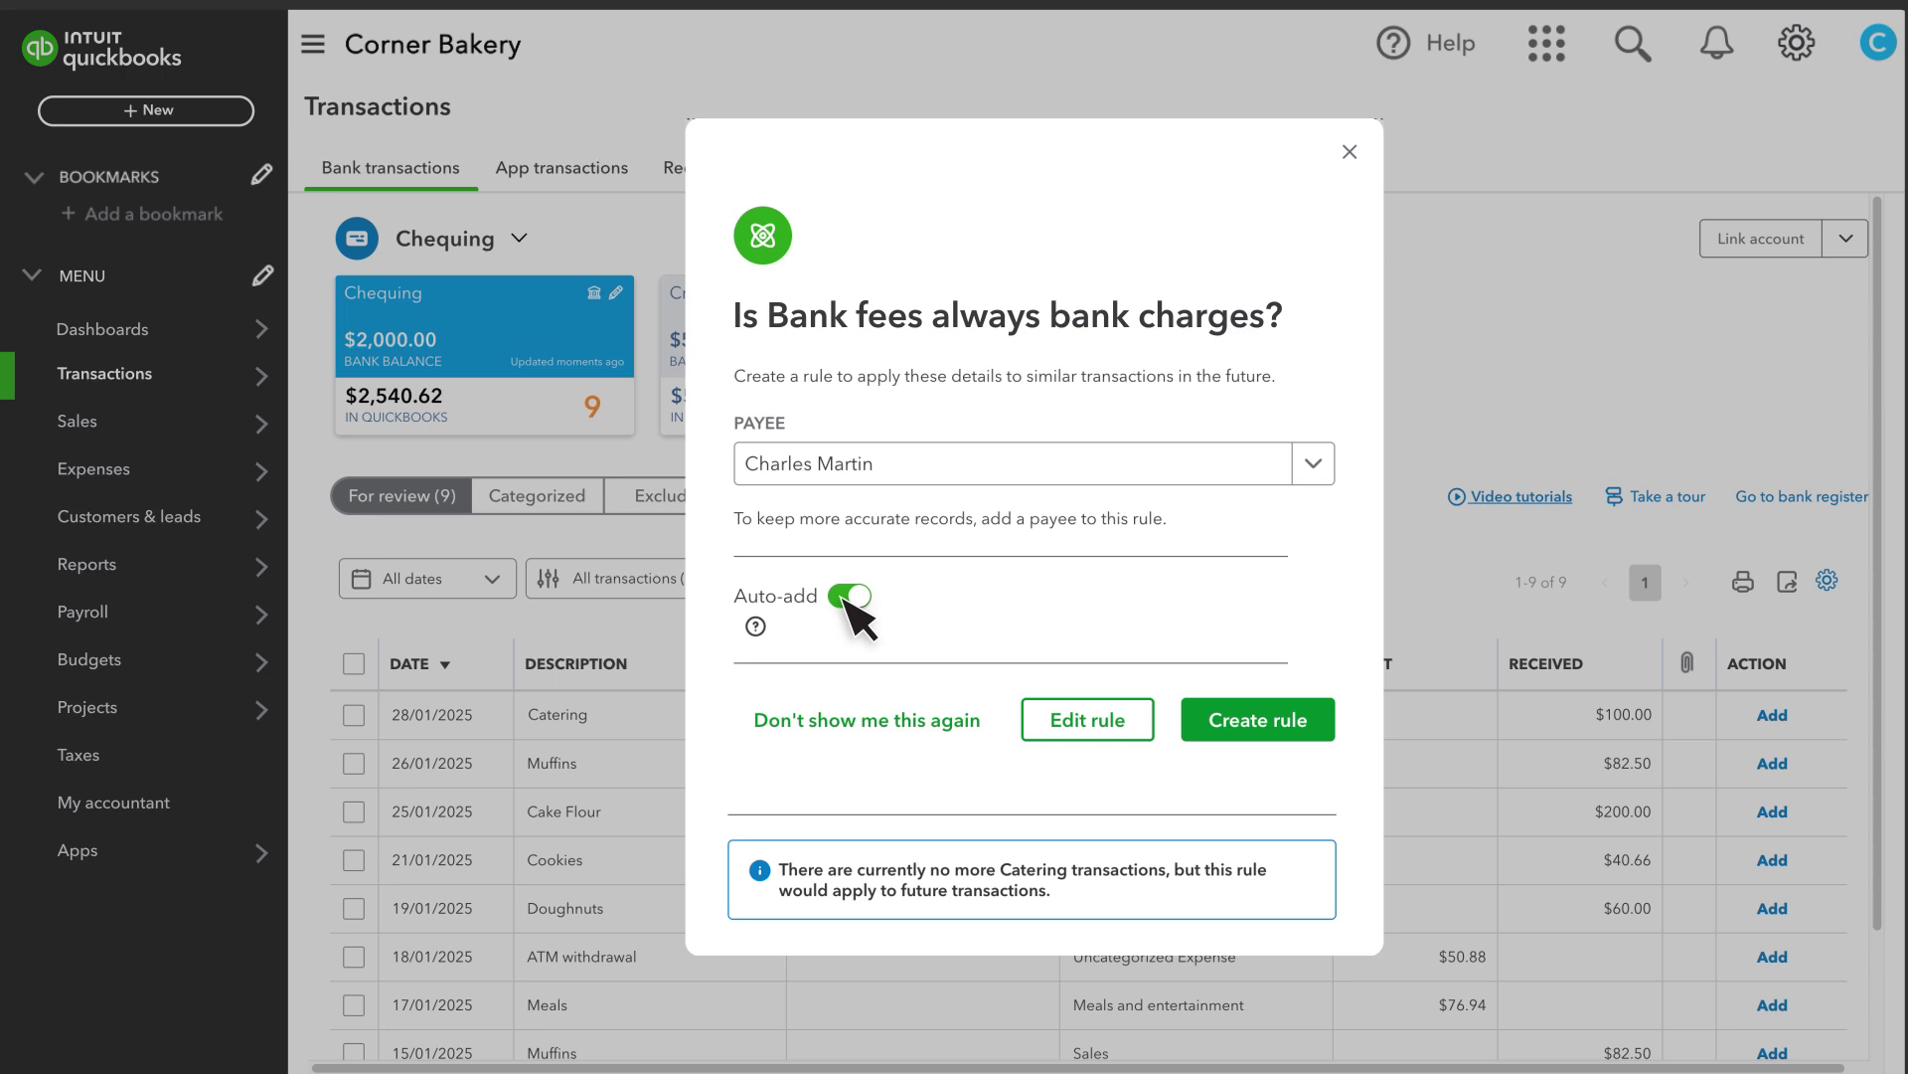
Accept the suggested rule treating Bank fees as bank charges
click(1264, 717)
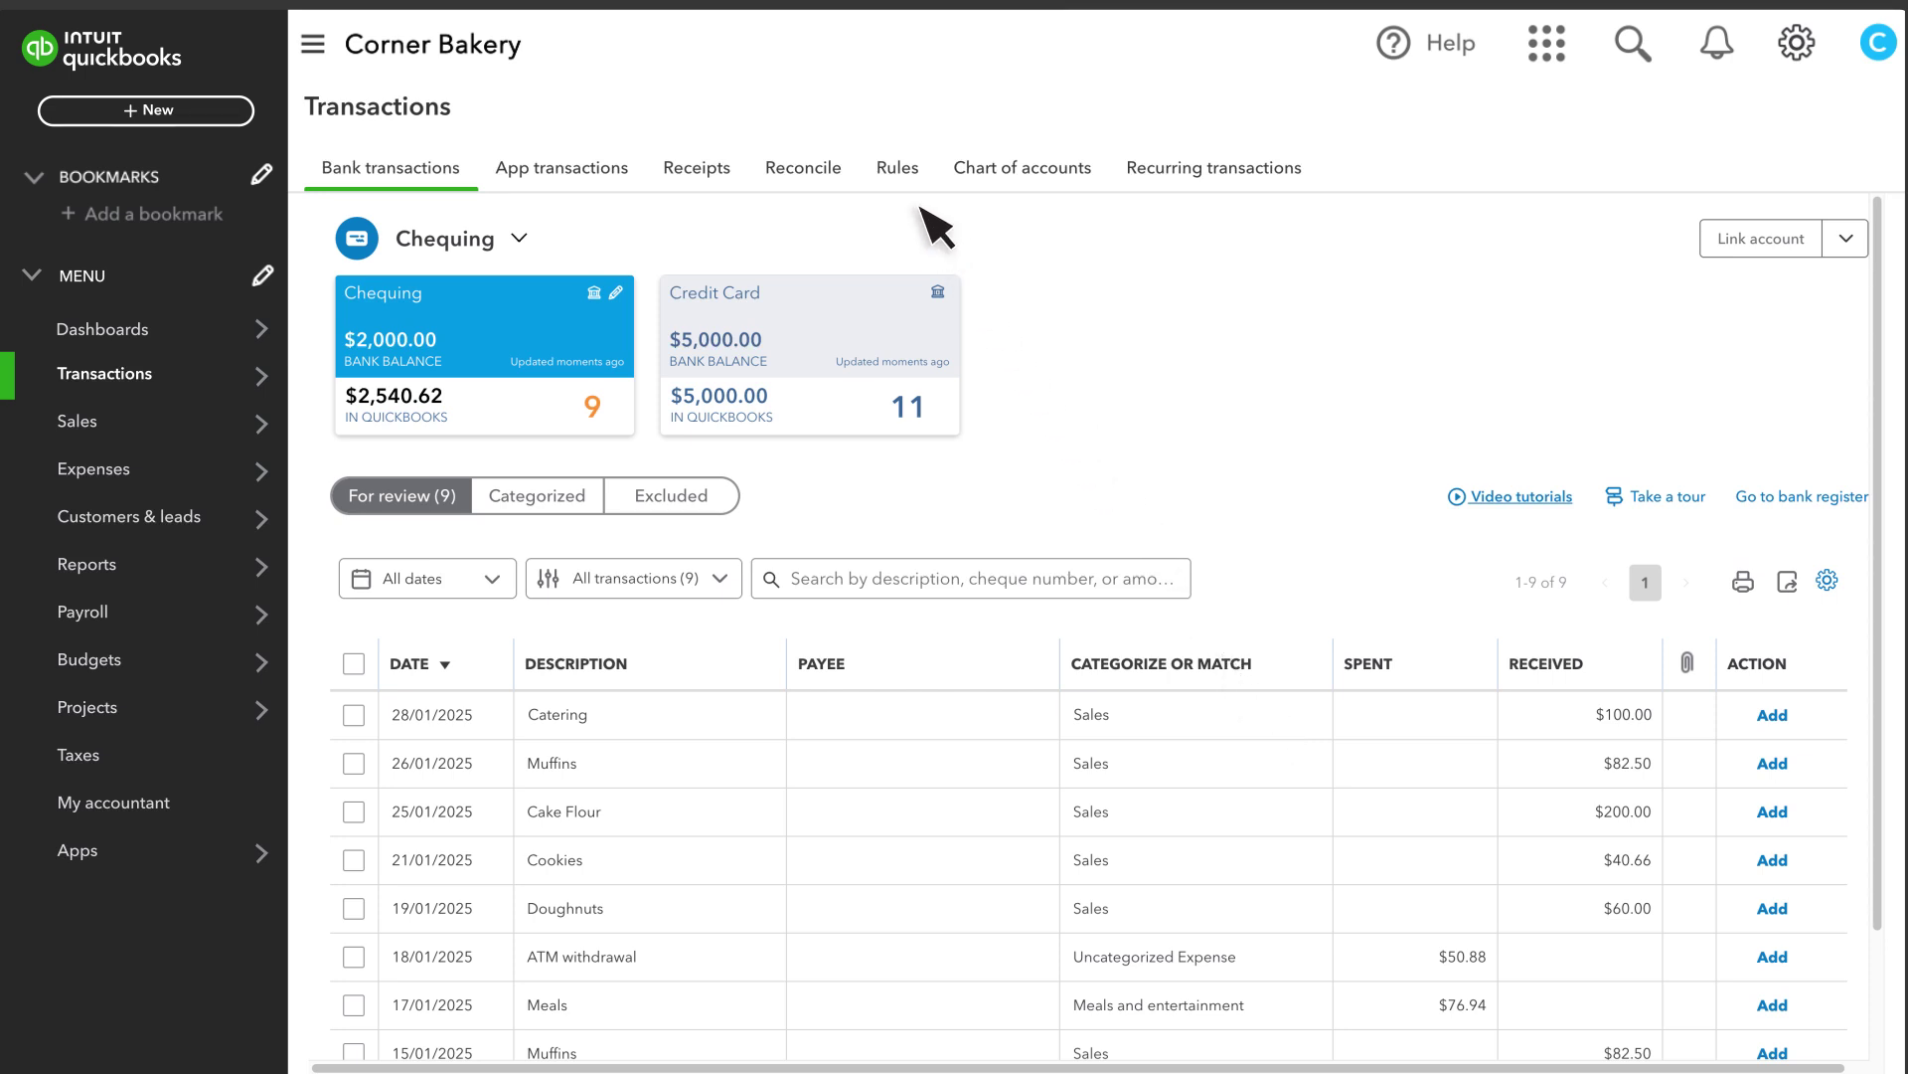
Create a new rule 'Mailbox Advertising' for Money out in All bank accounts
click(898, 171)
click(1766, 245)
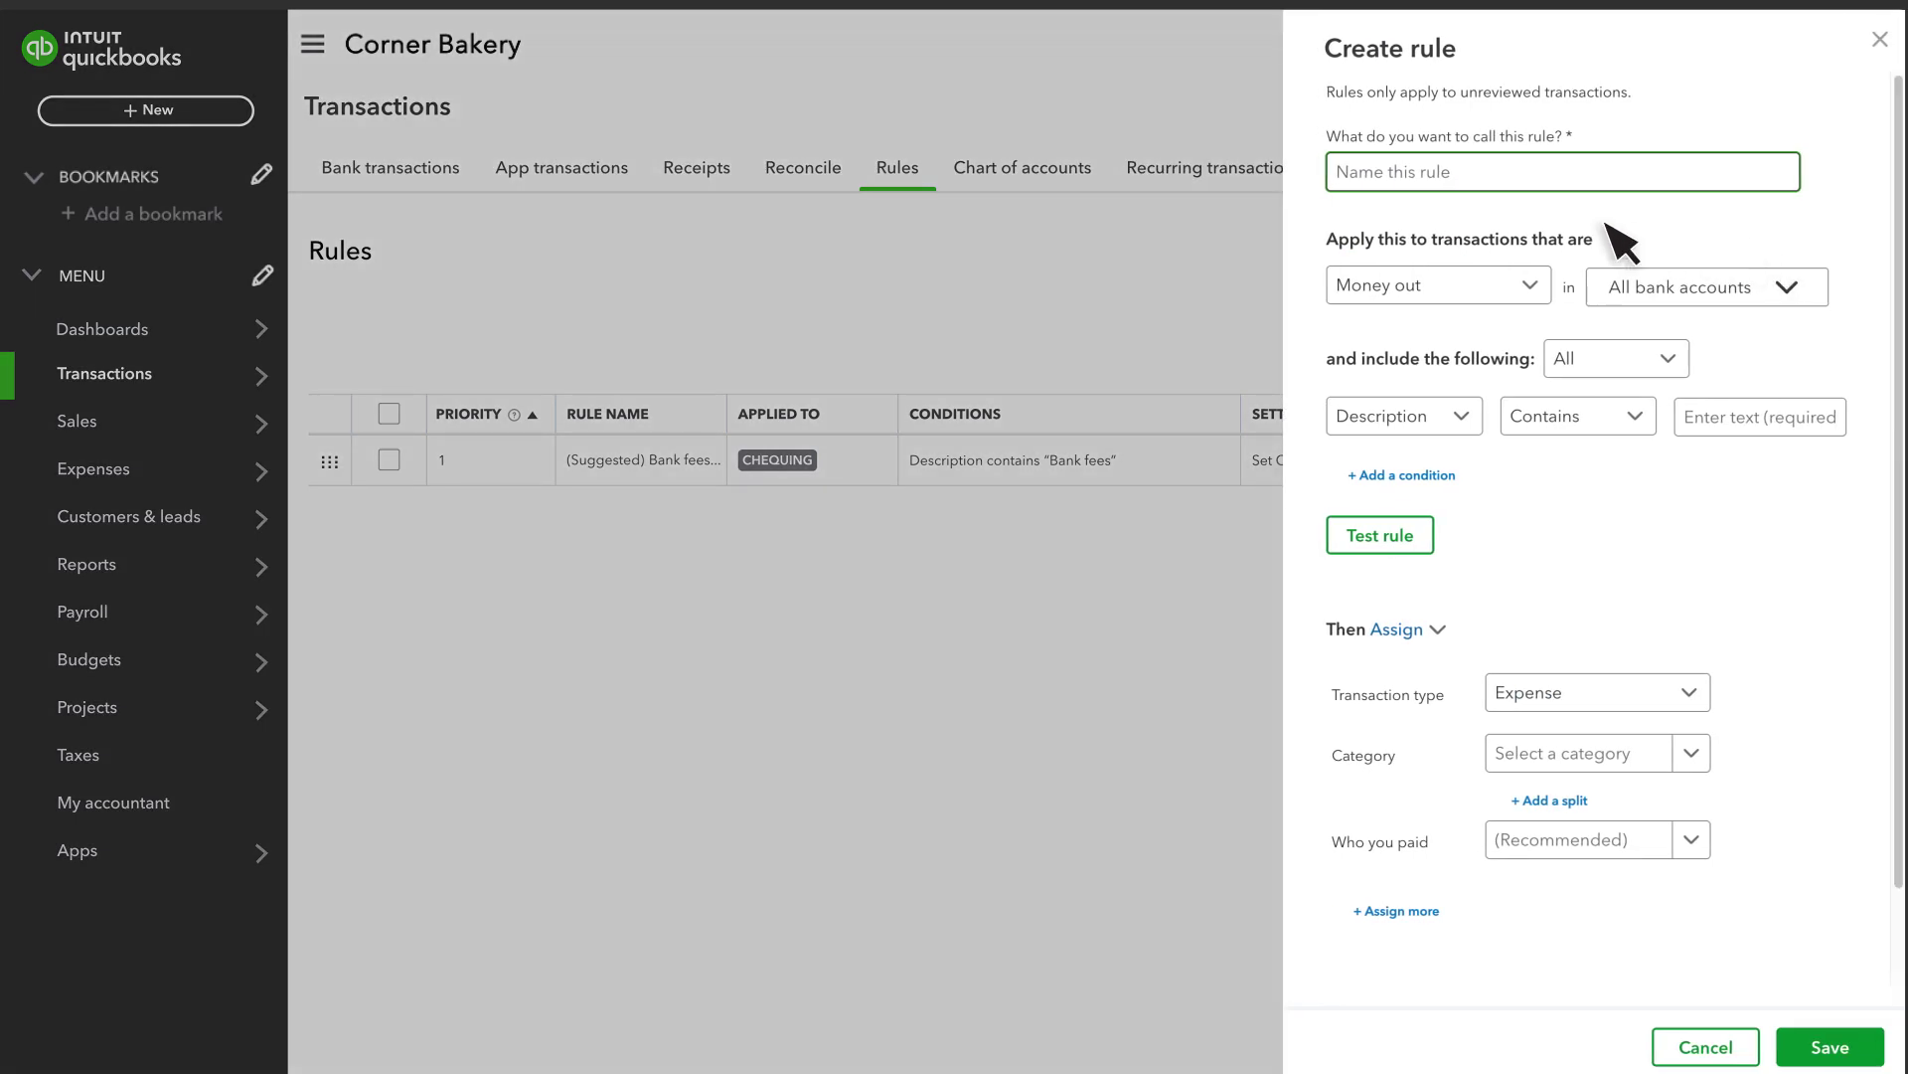
click(1357, 184)
text(Mailbox Advertising)
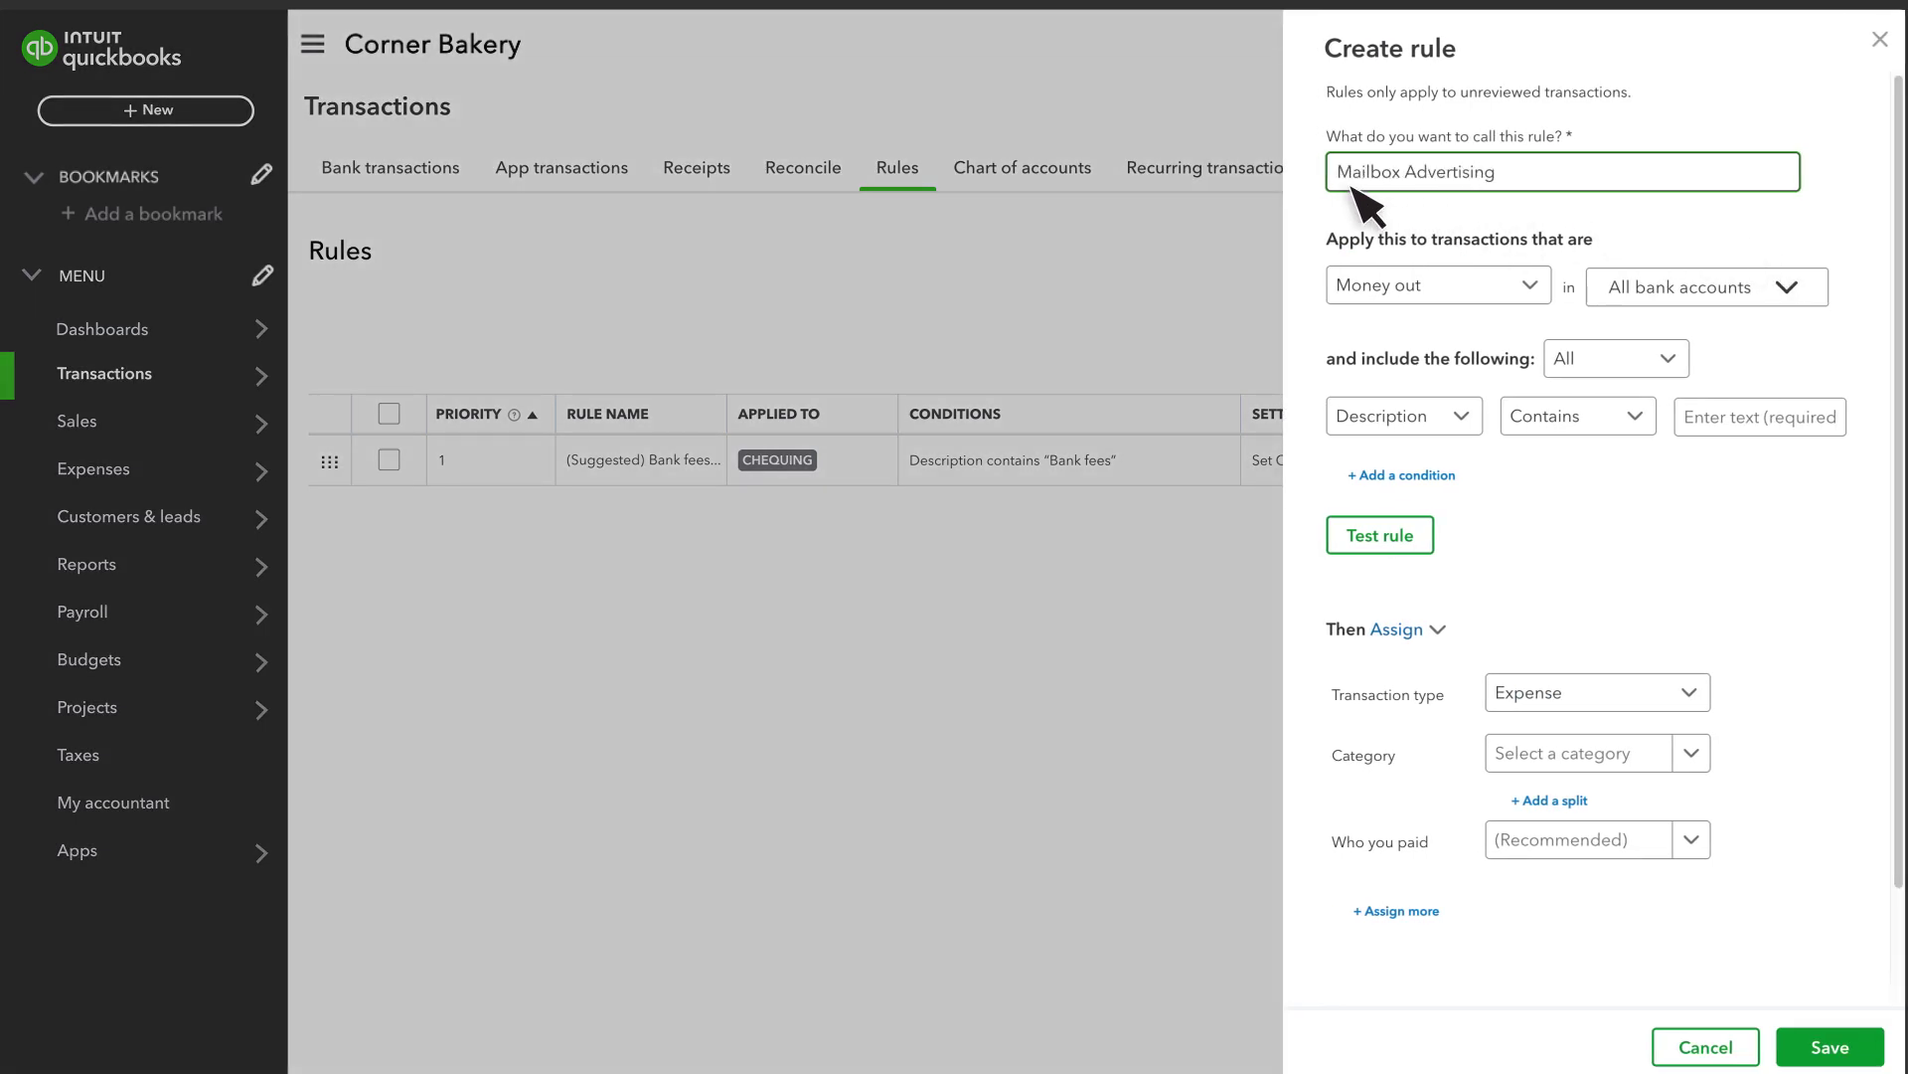
click(1402, 293)
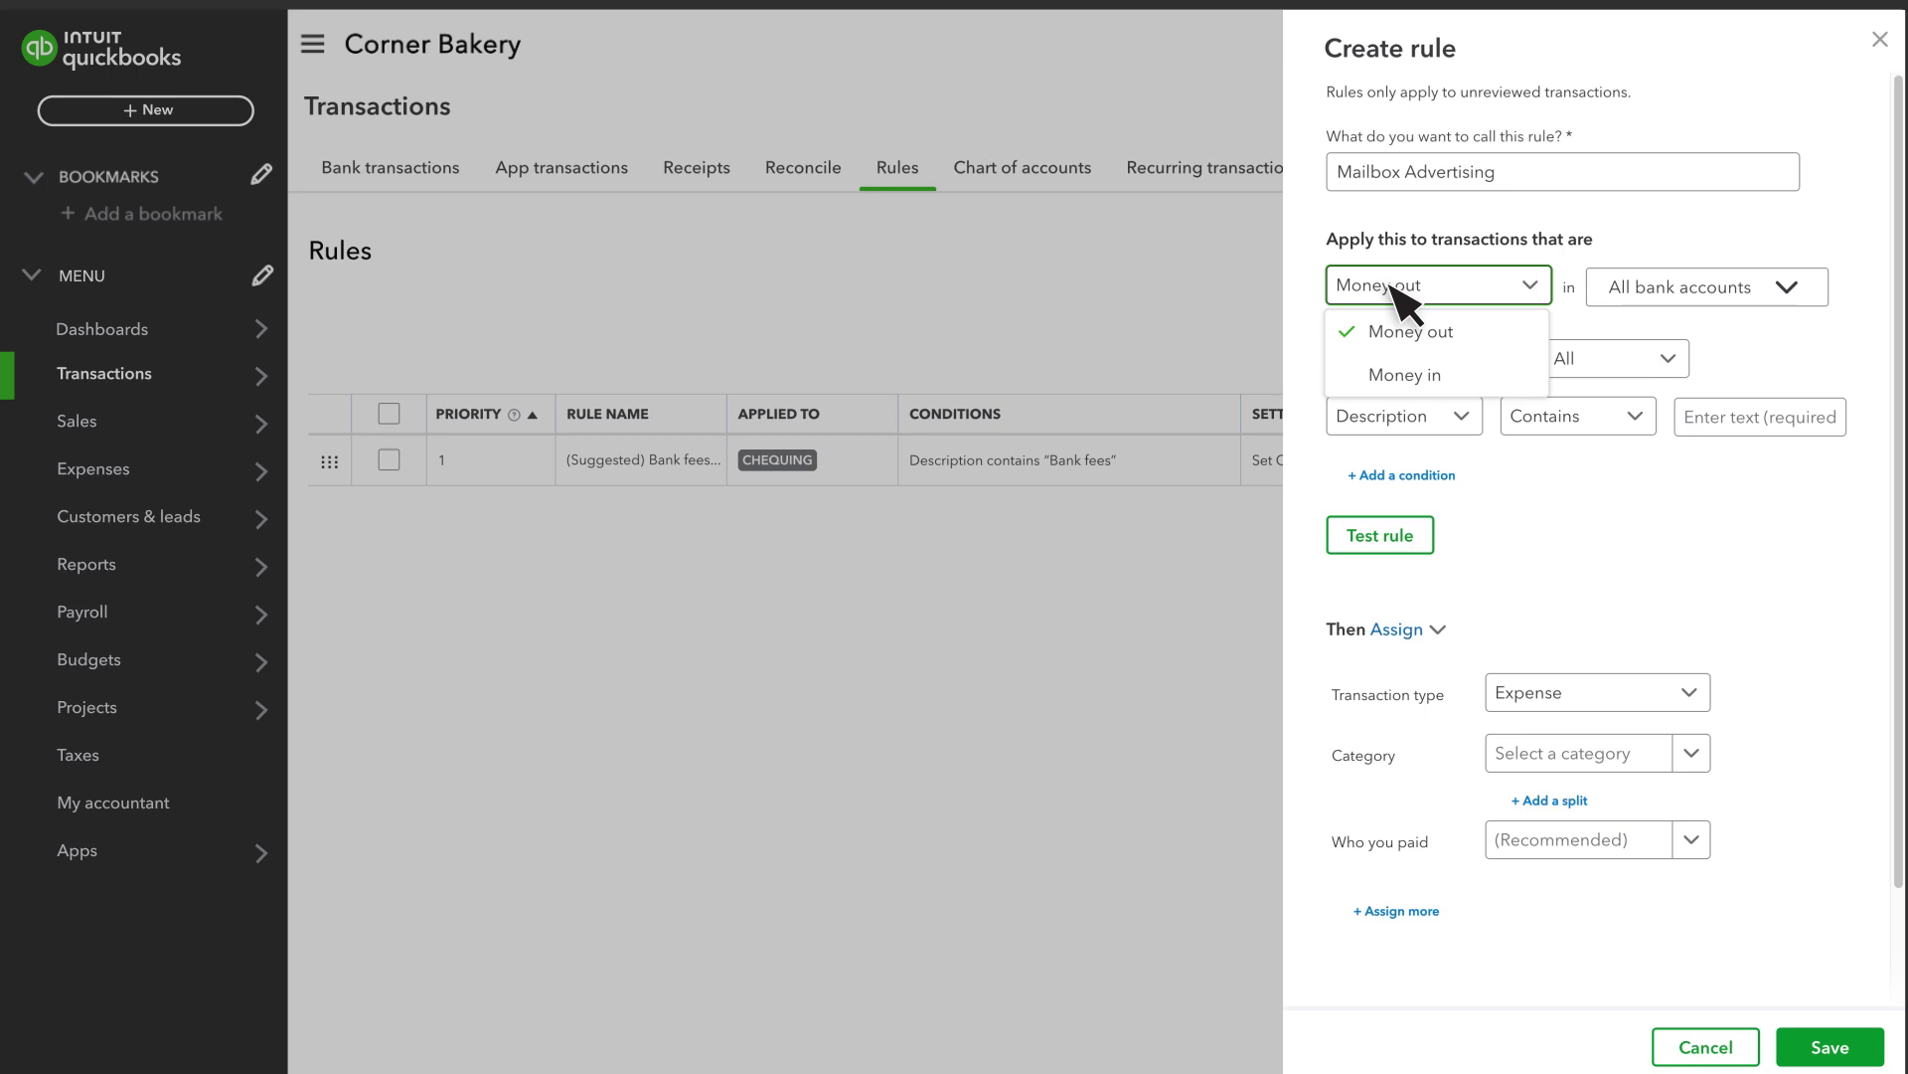
click(1389, 284)
click(1762, 286)
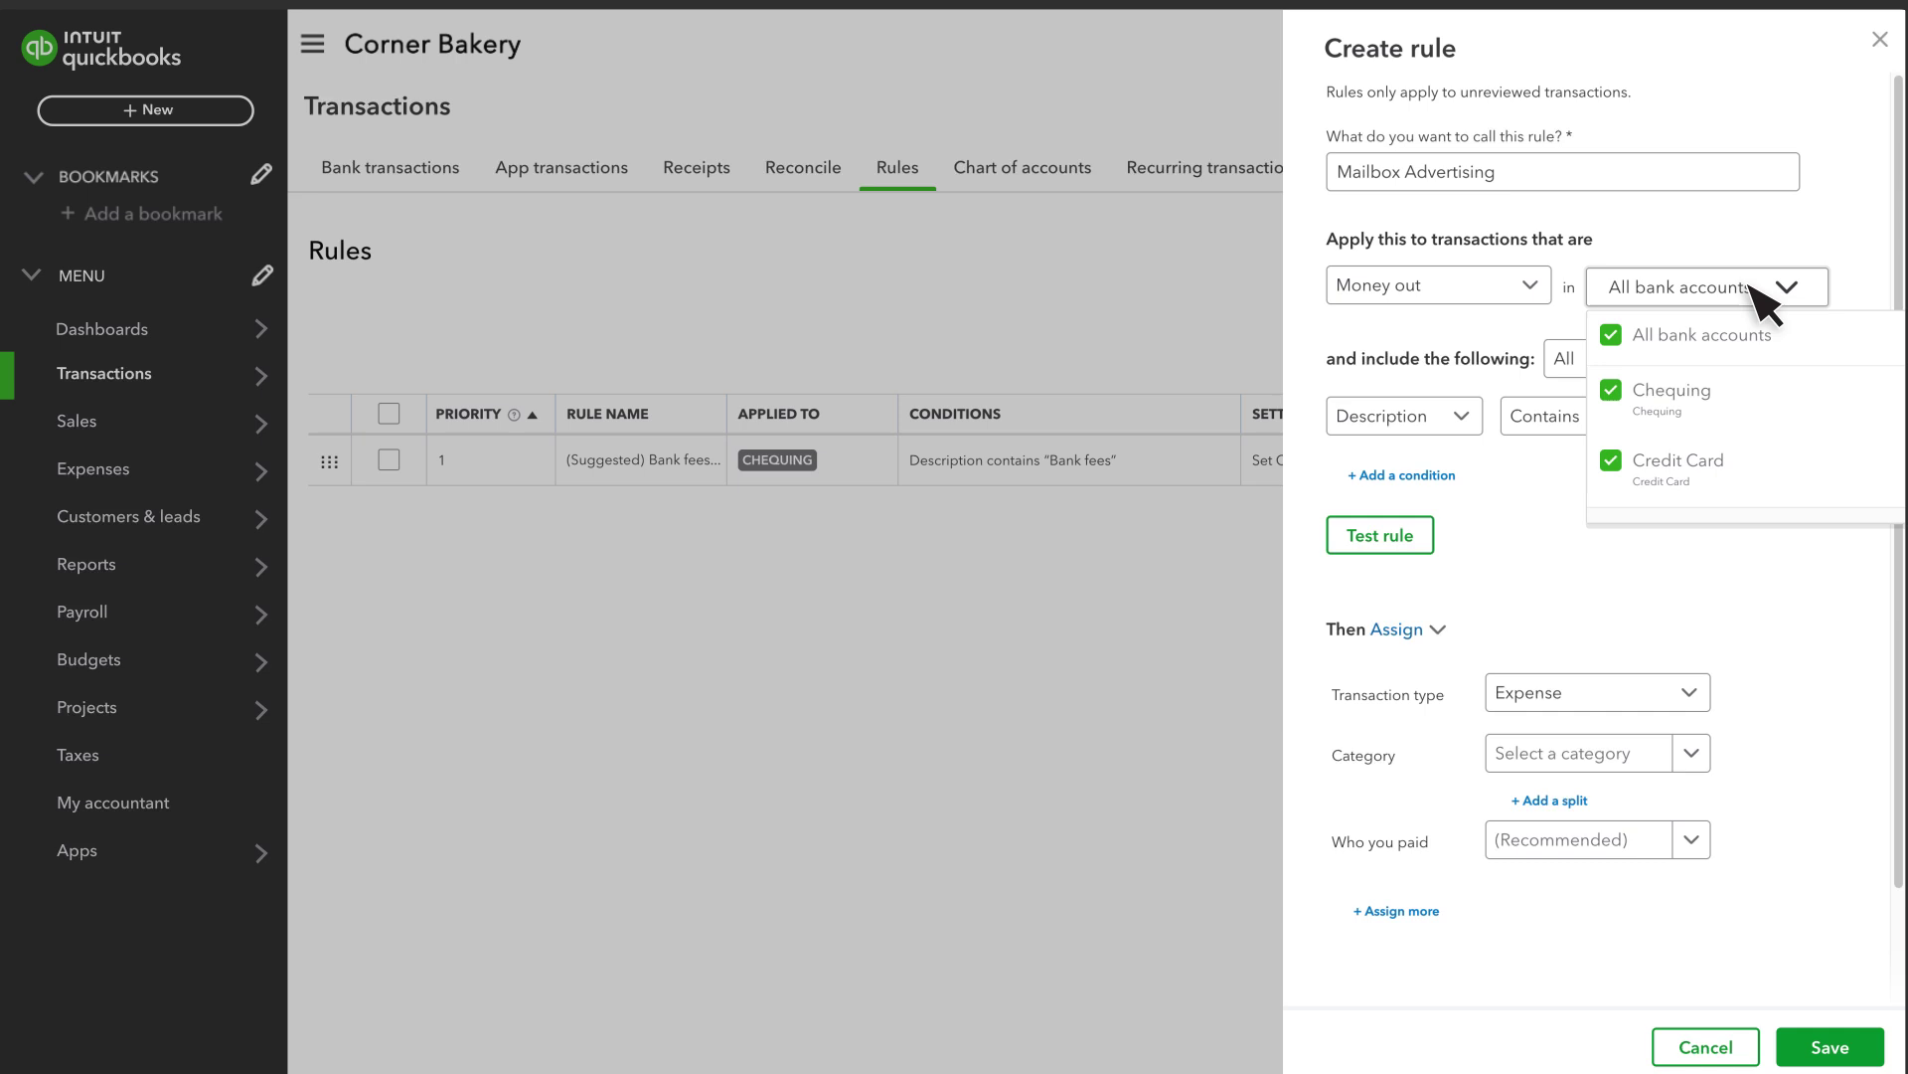
click(1764, 294)
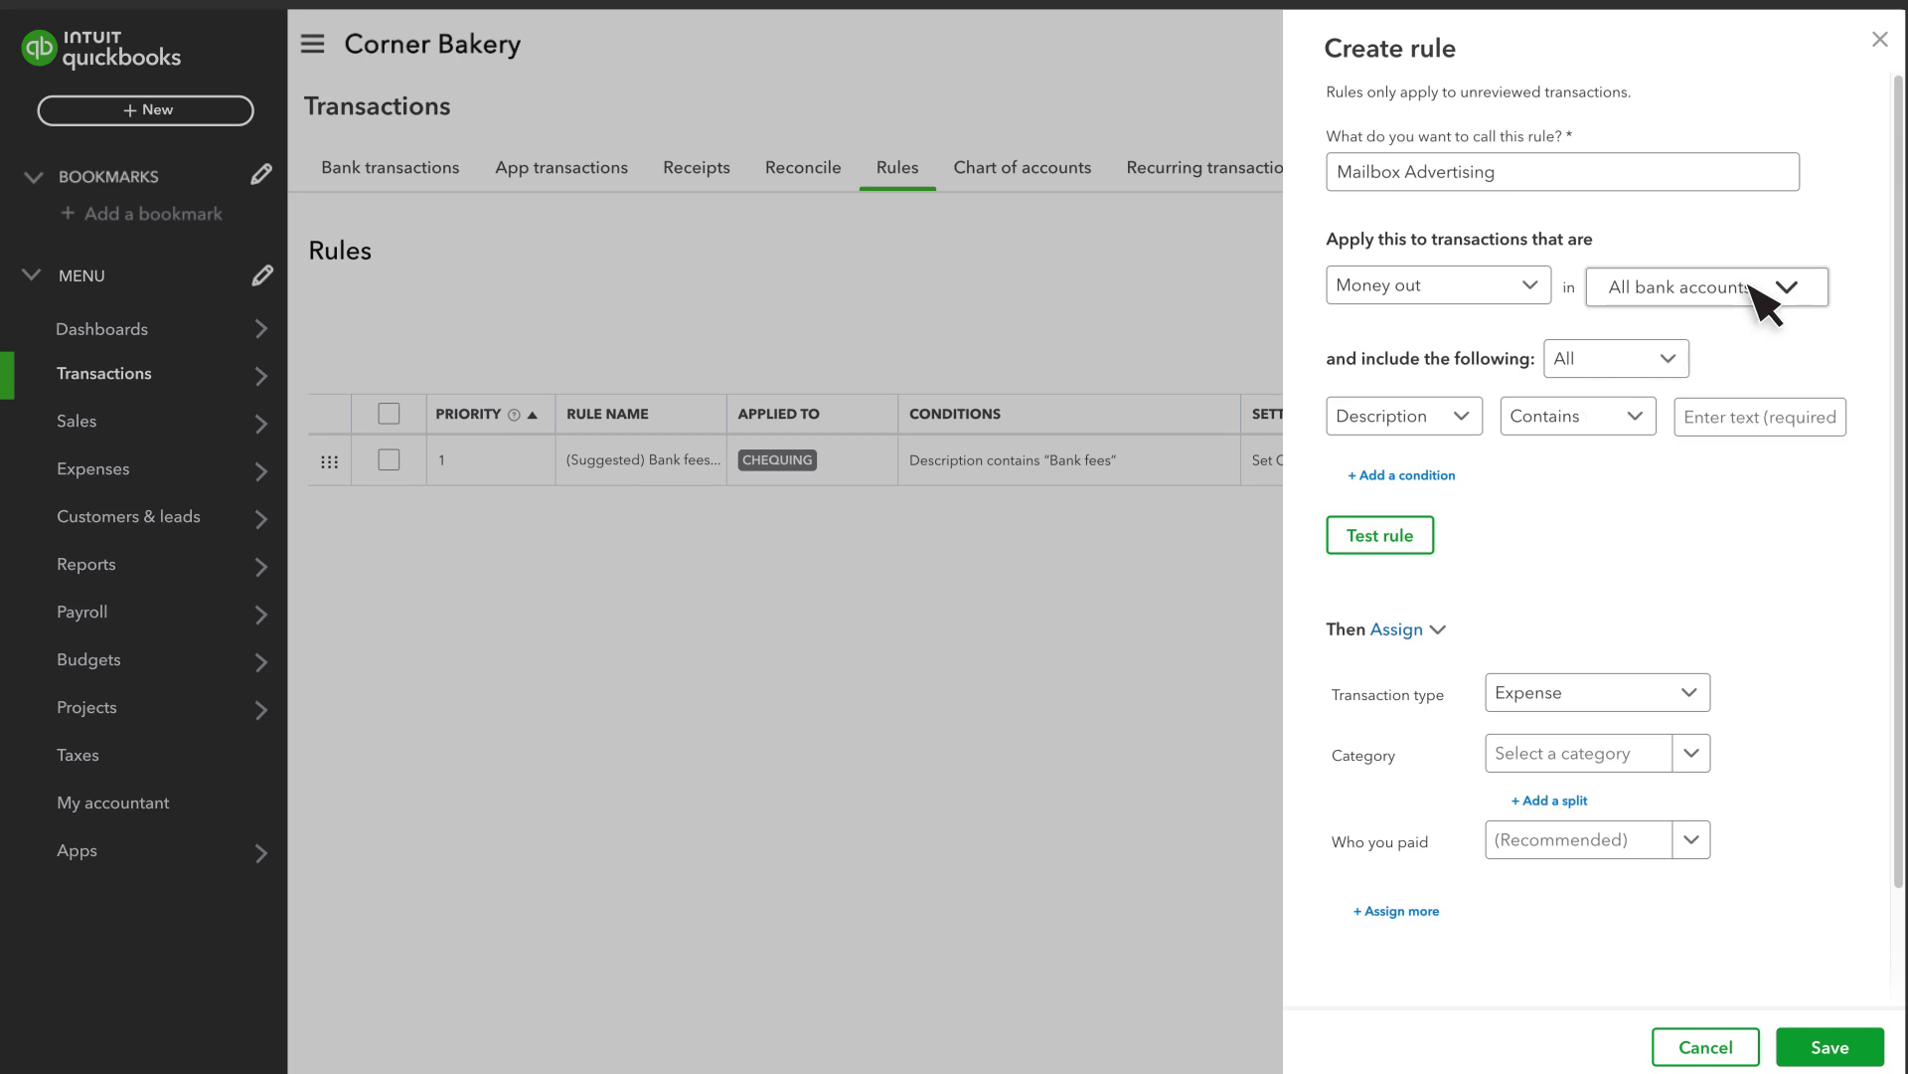
Set the condition to Description Contains 'Advertising' and test it, matching 1 transaction
click(1437, 422)
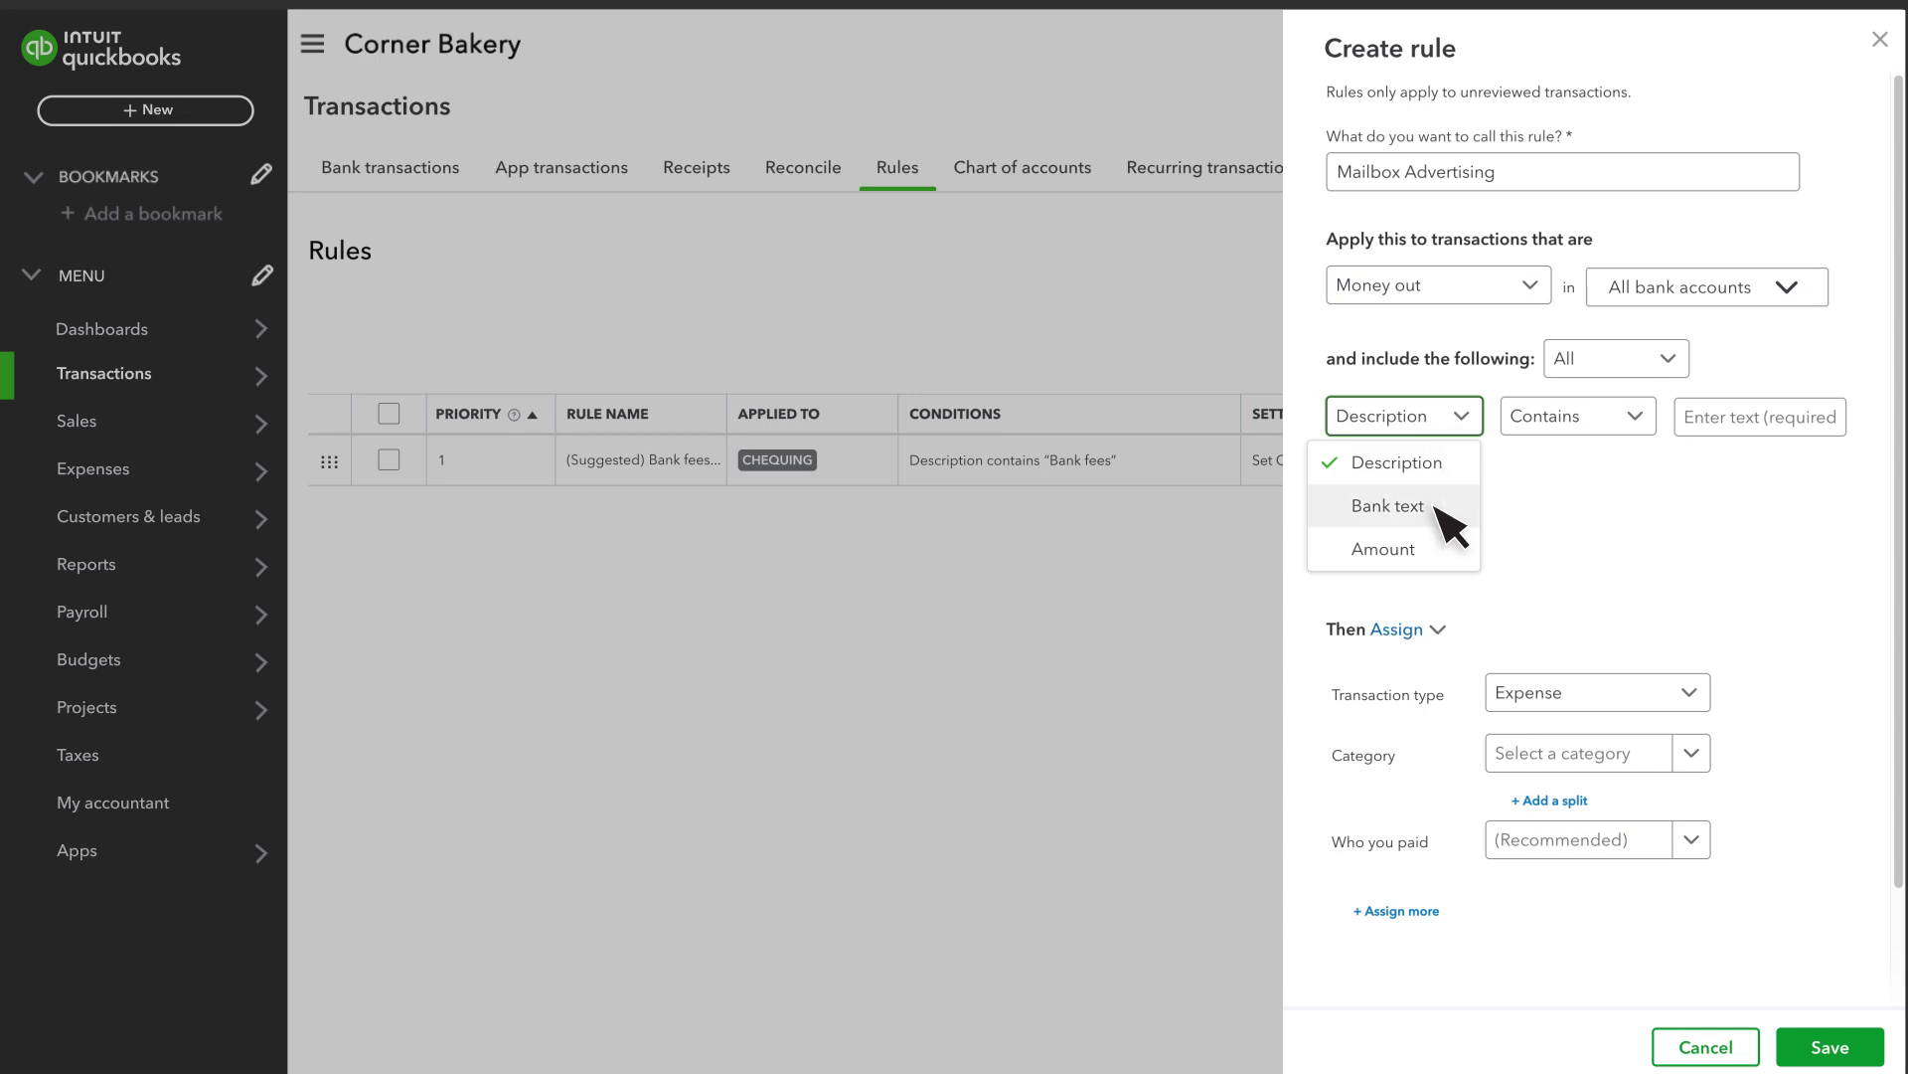
click(1573, 425)
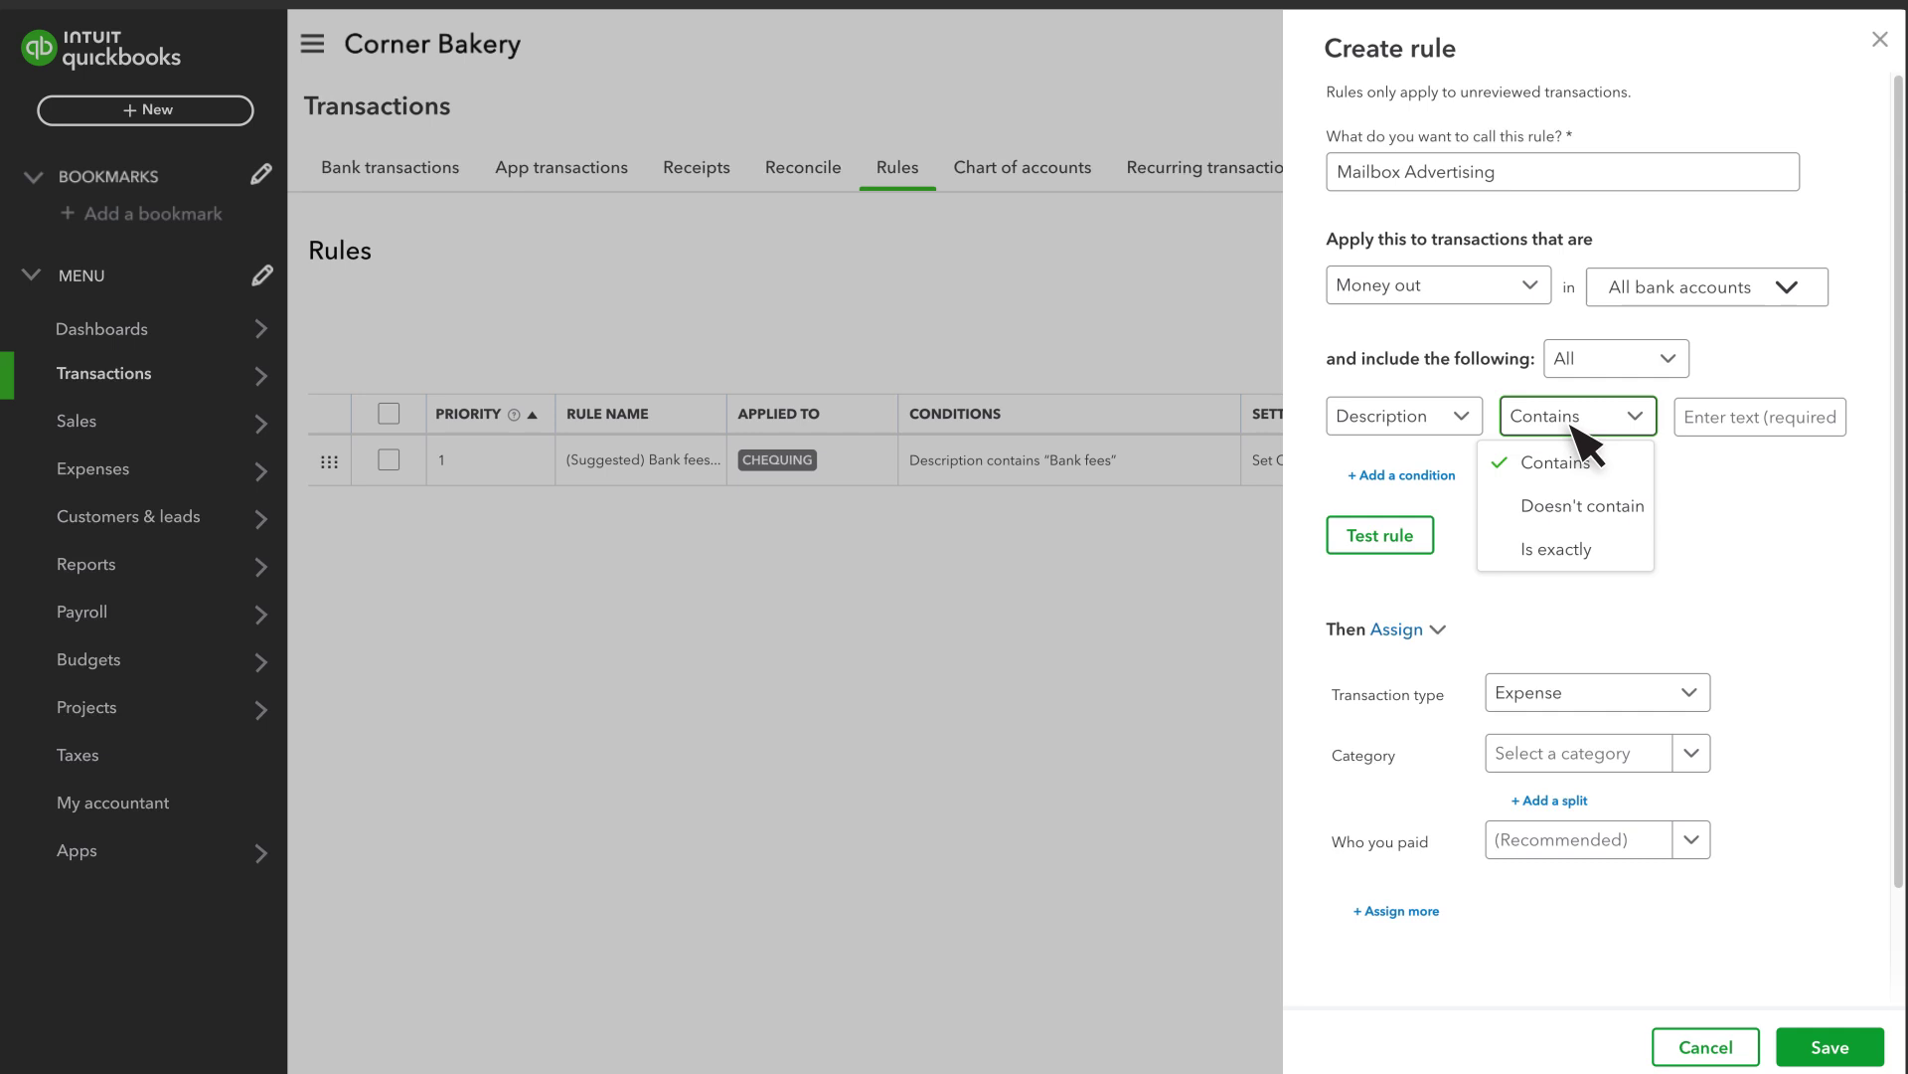
click(1573, 423)
click(1698, 427)
text(Advertising)
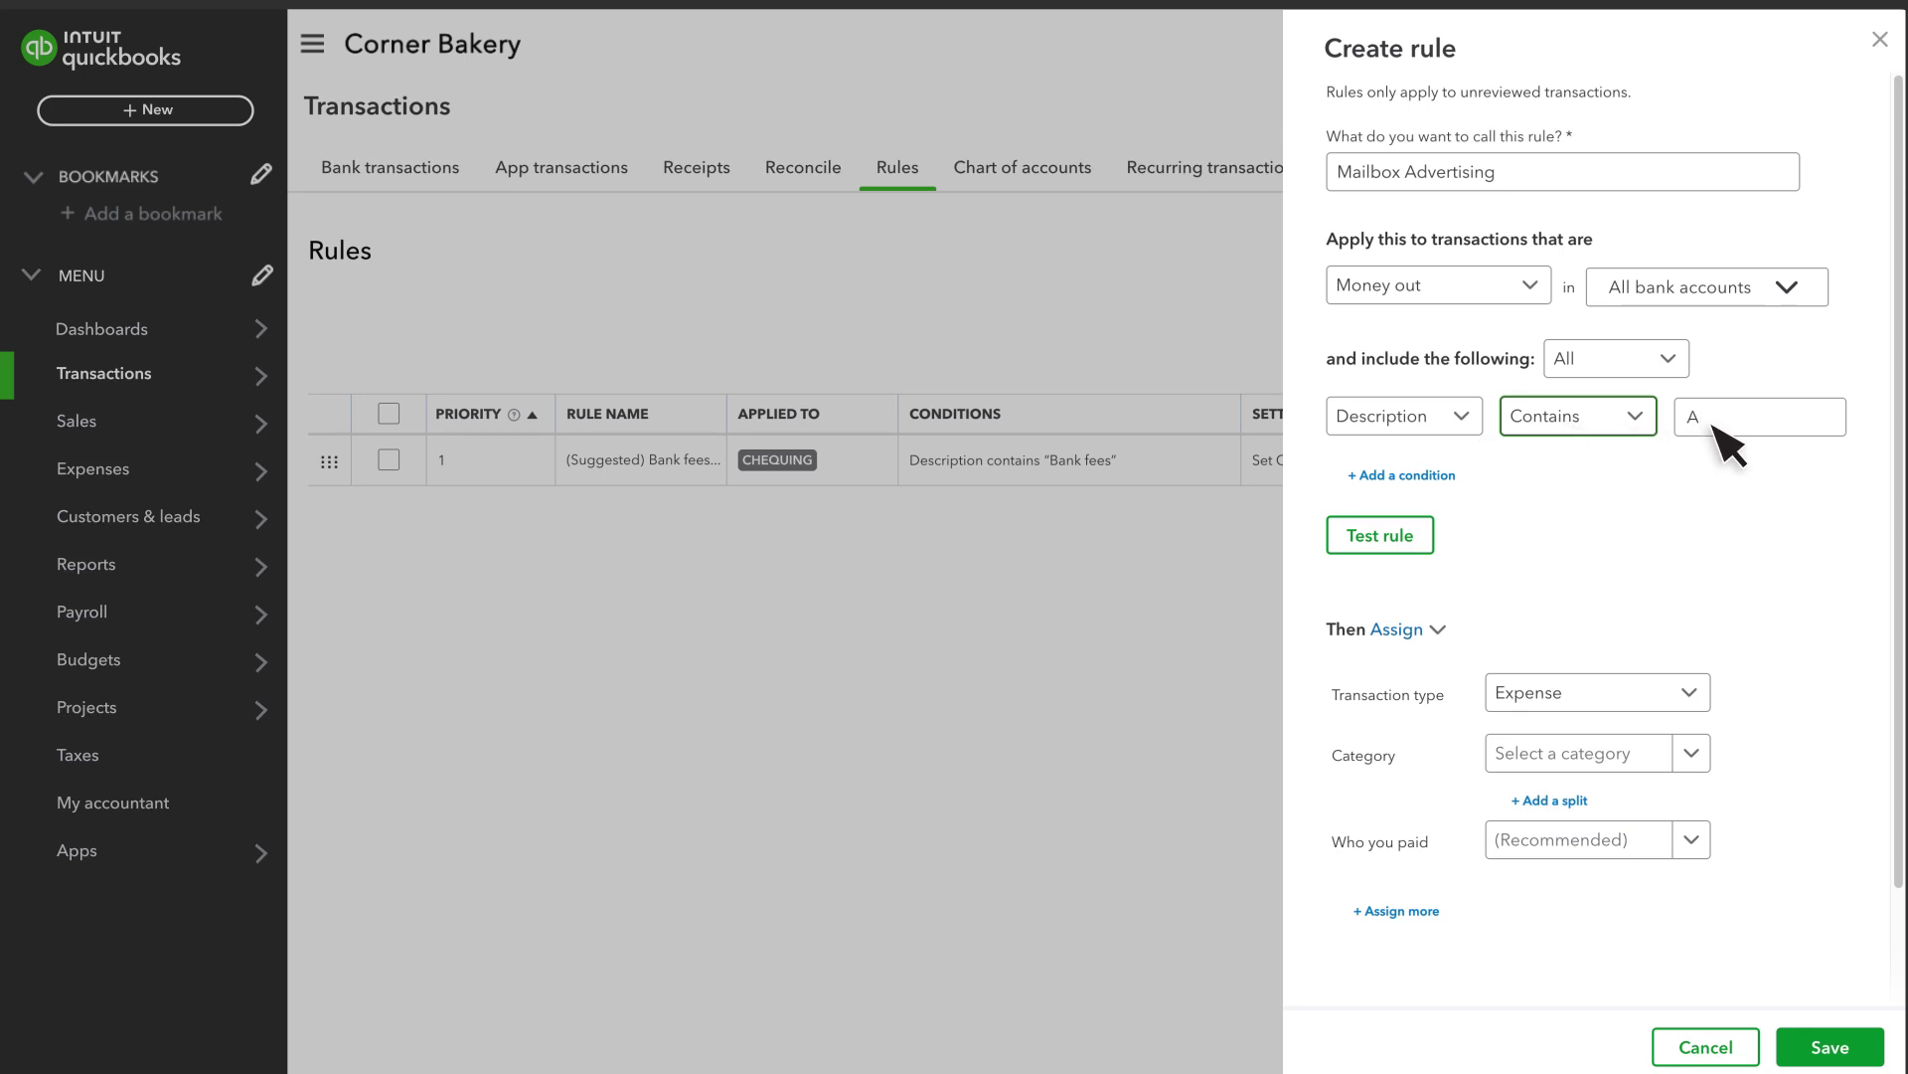
click(1453, 426)
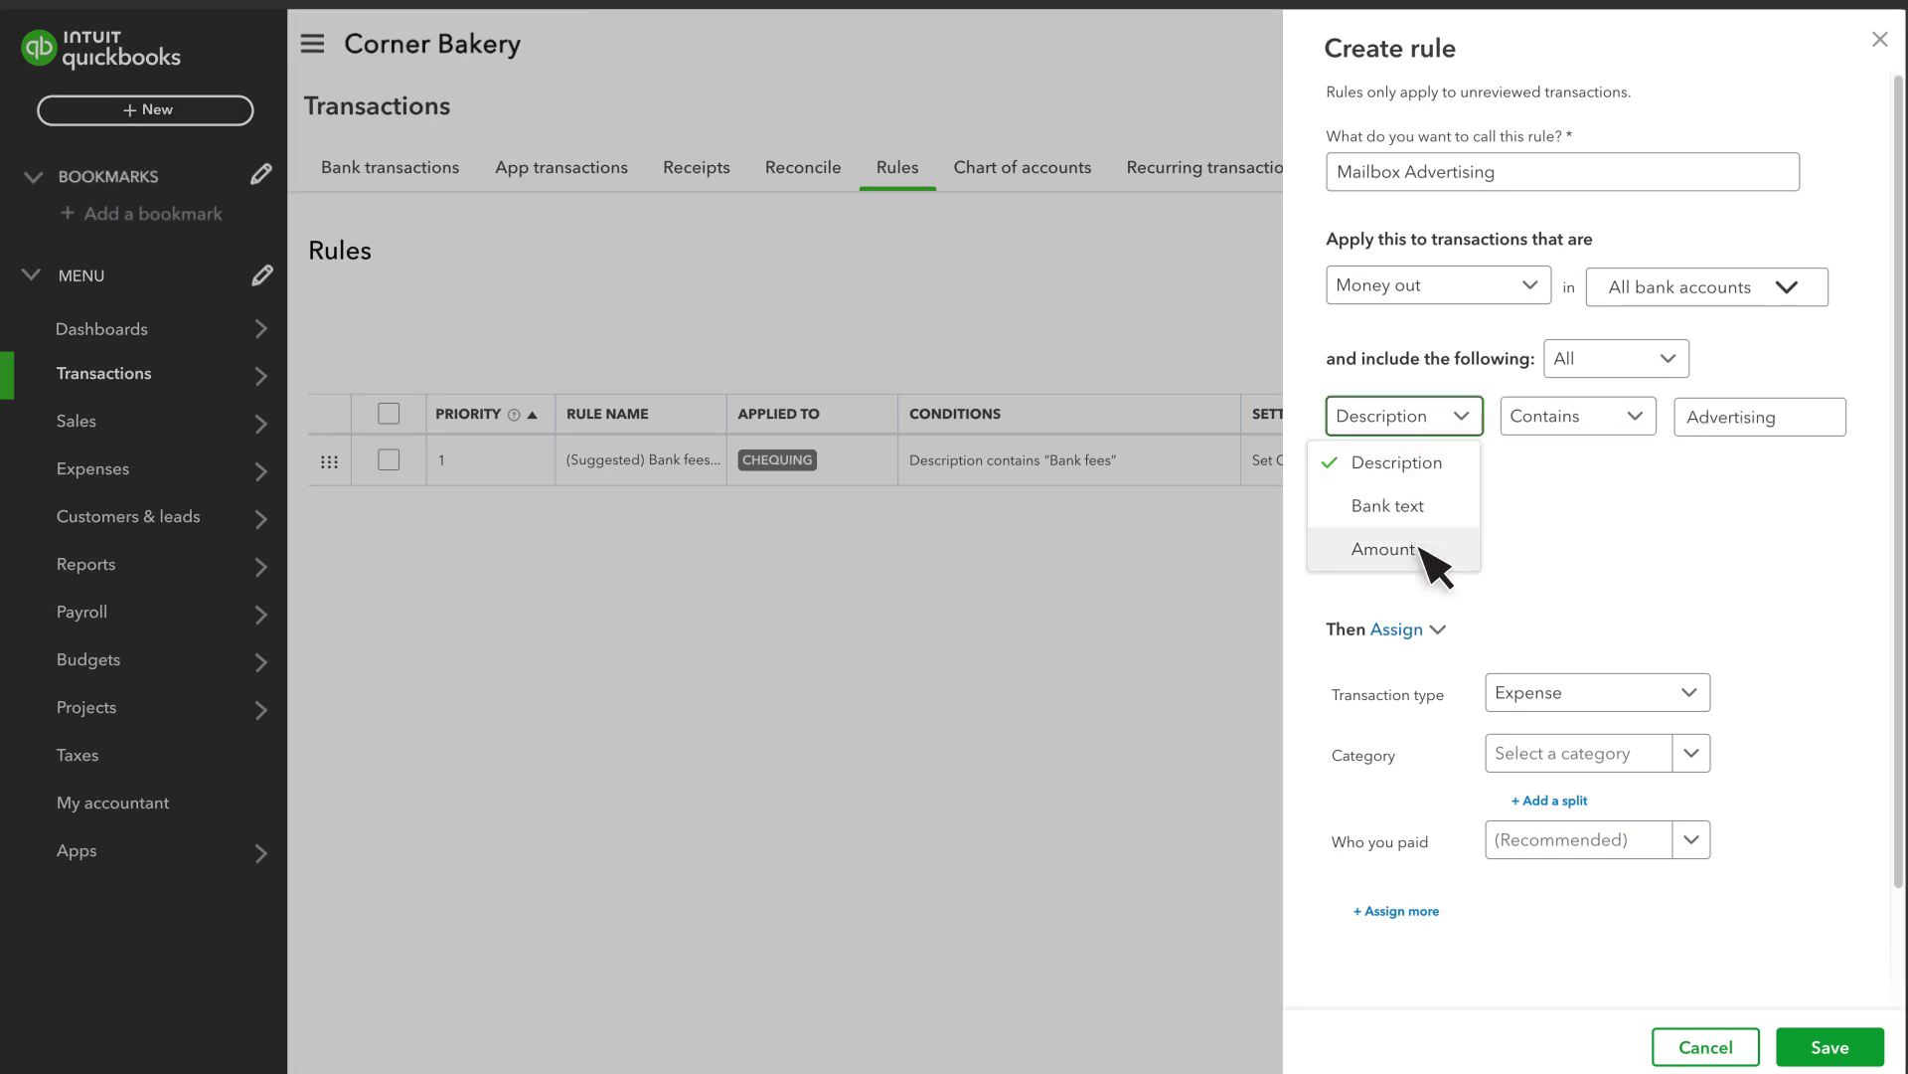
click(1421, 420)
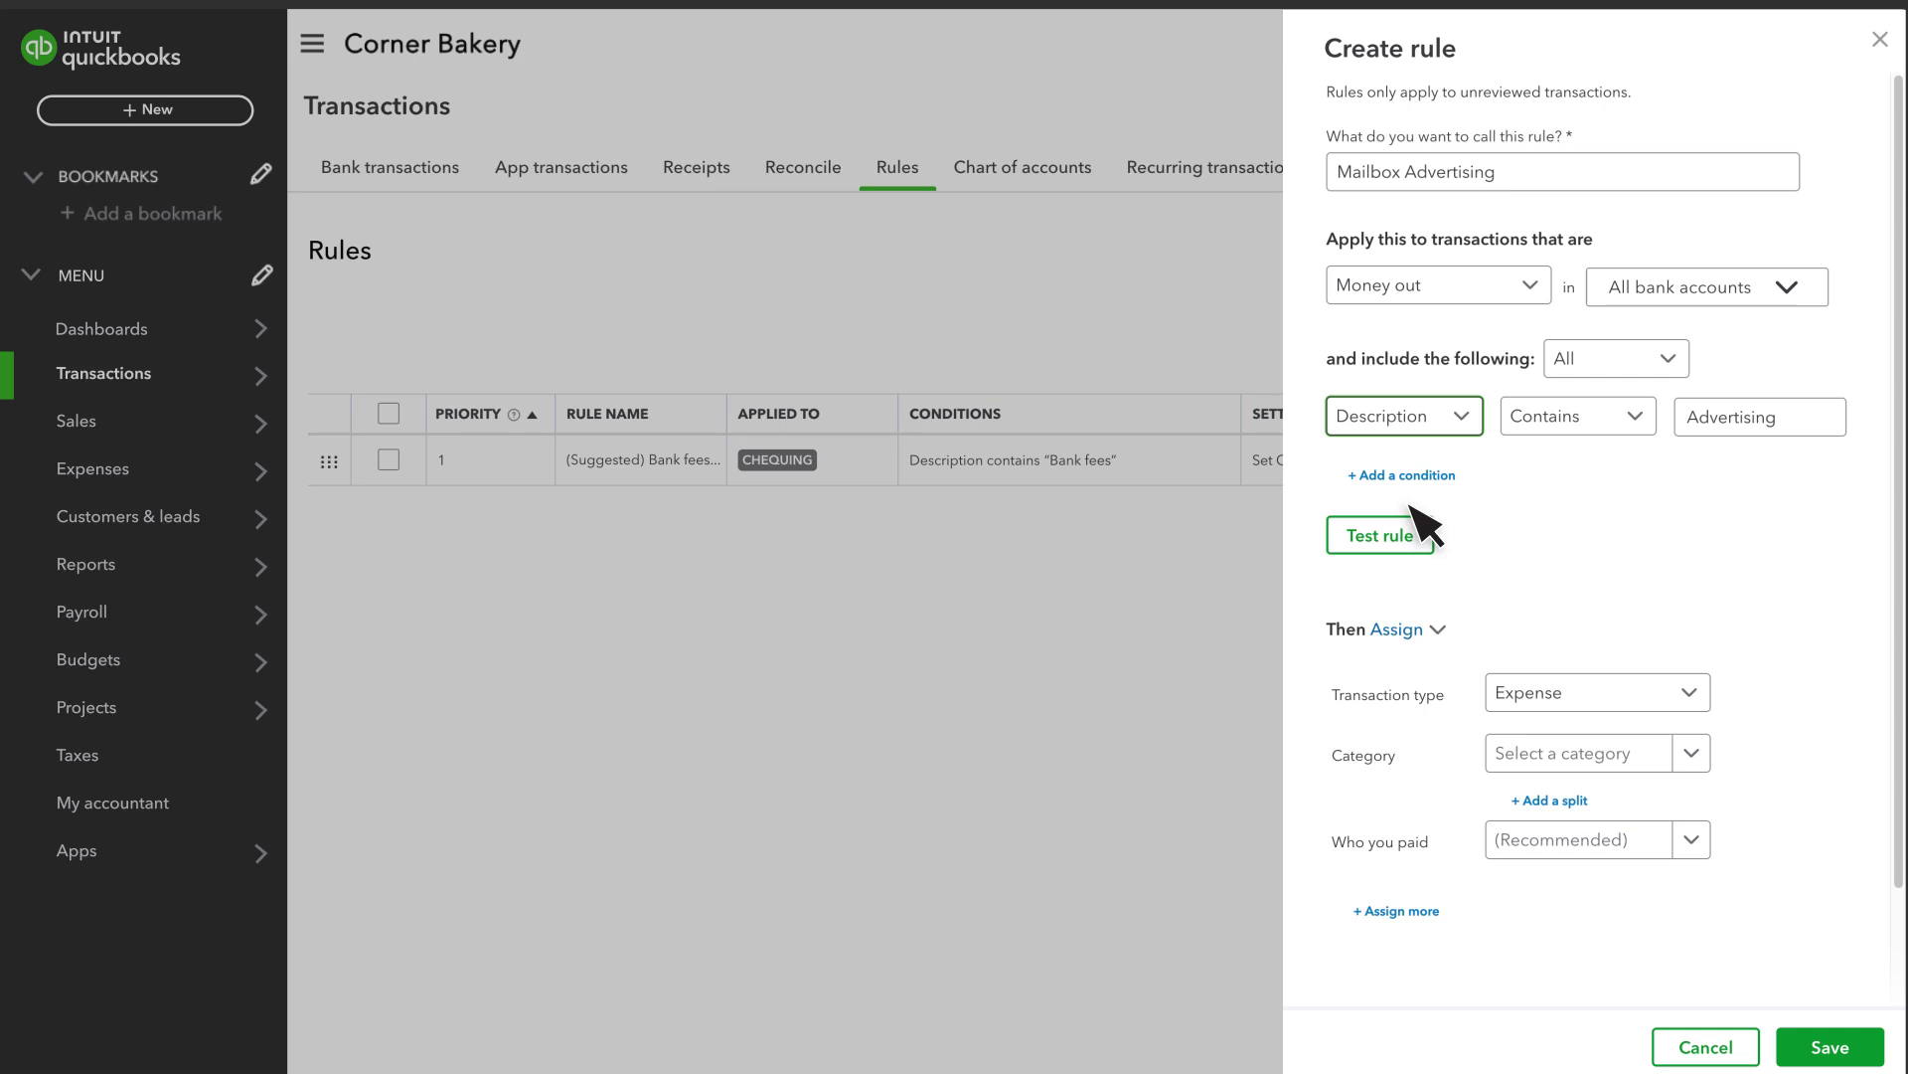
click(1396, 539)
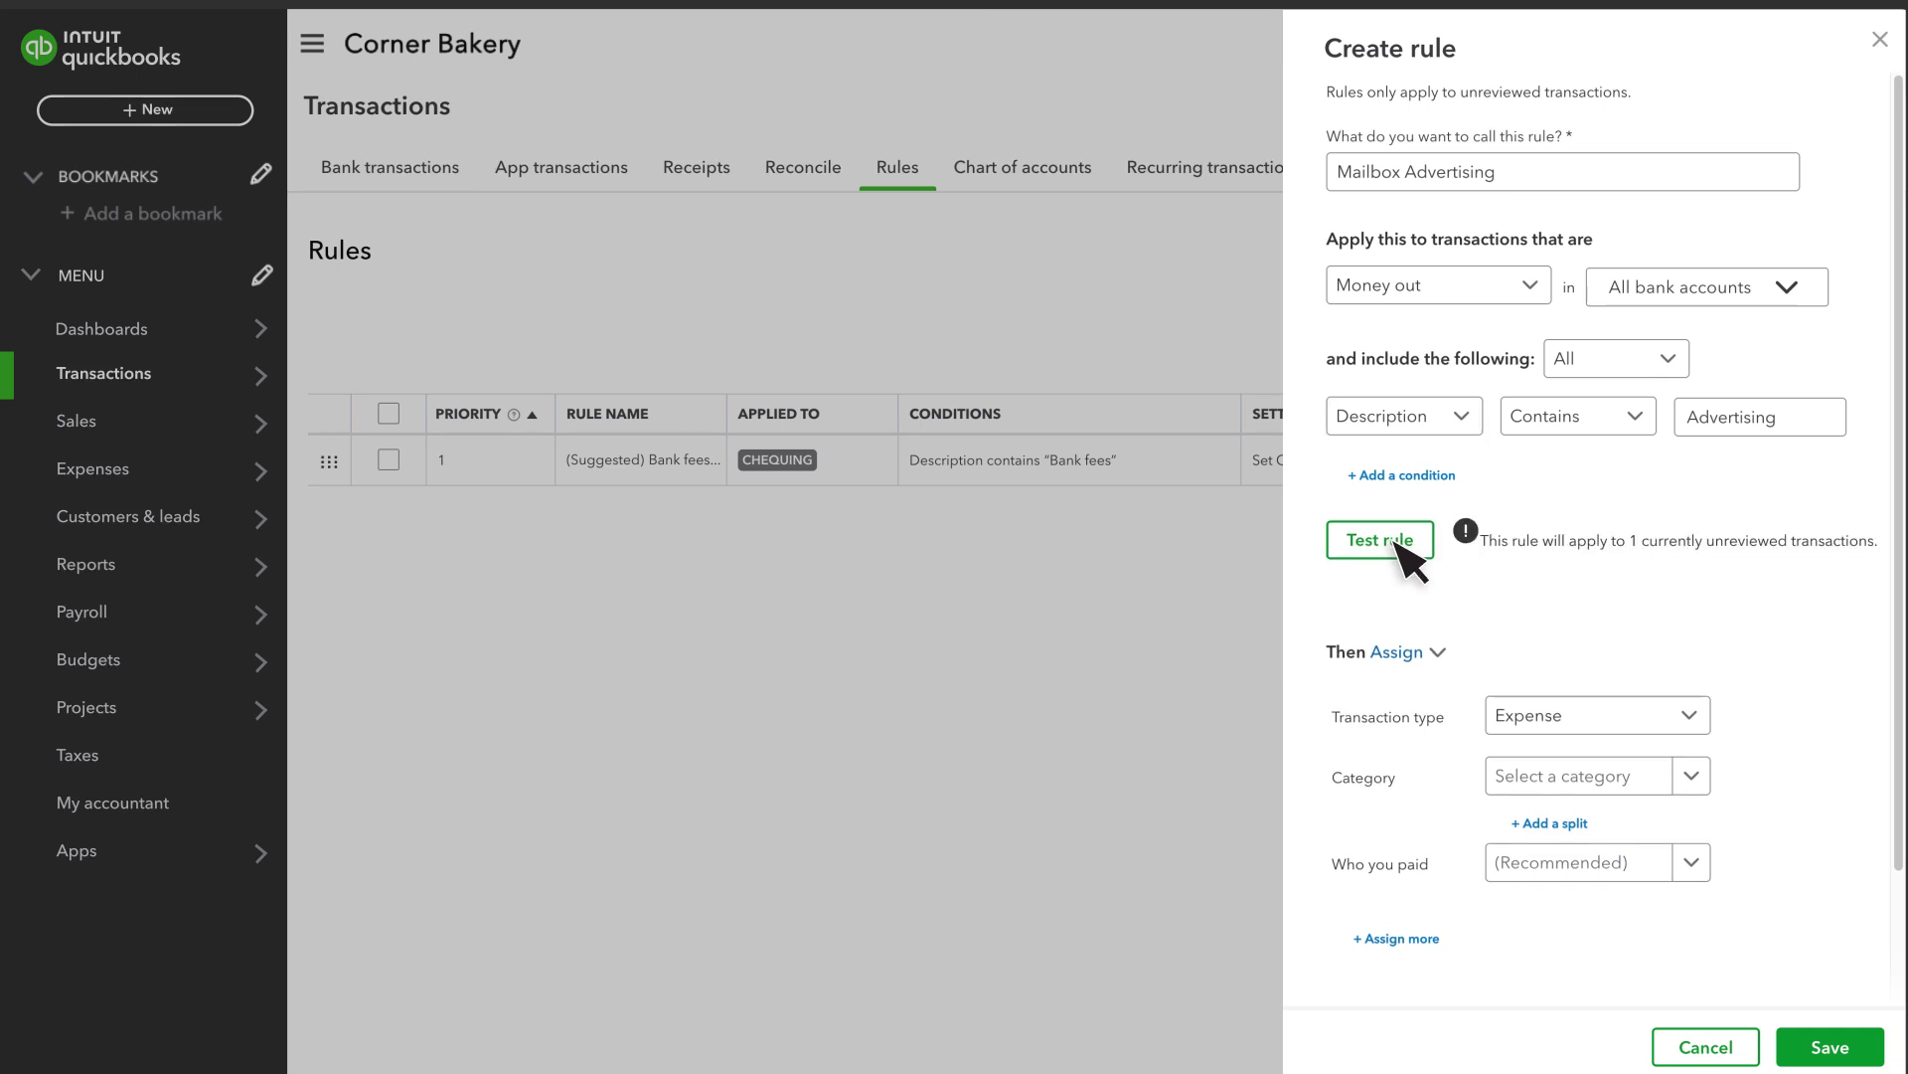
Assign matches as Expense, category Advertising, payee 'National Post'
click(1568, 721)
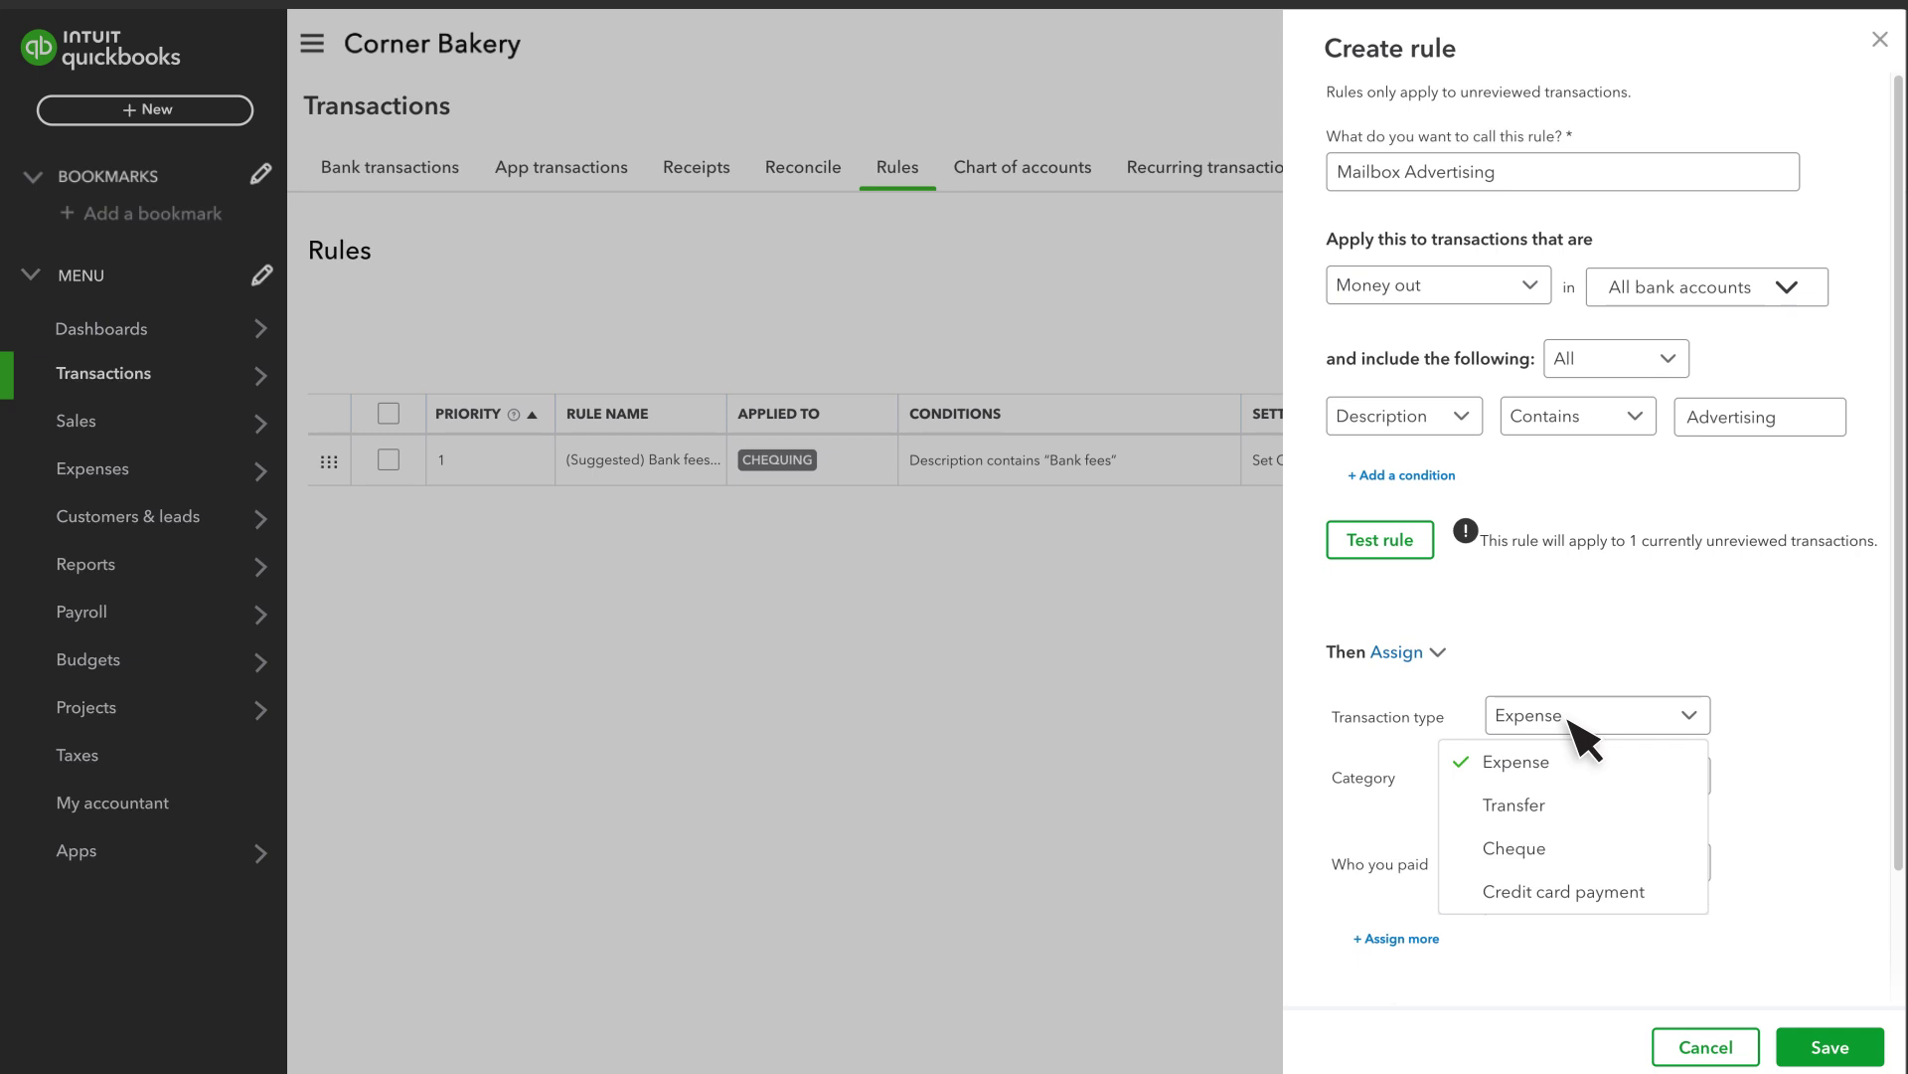
click(1570, 721)
scroll(1570, 696, down, 1)
click(1569, 646)
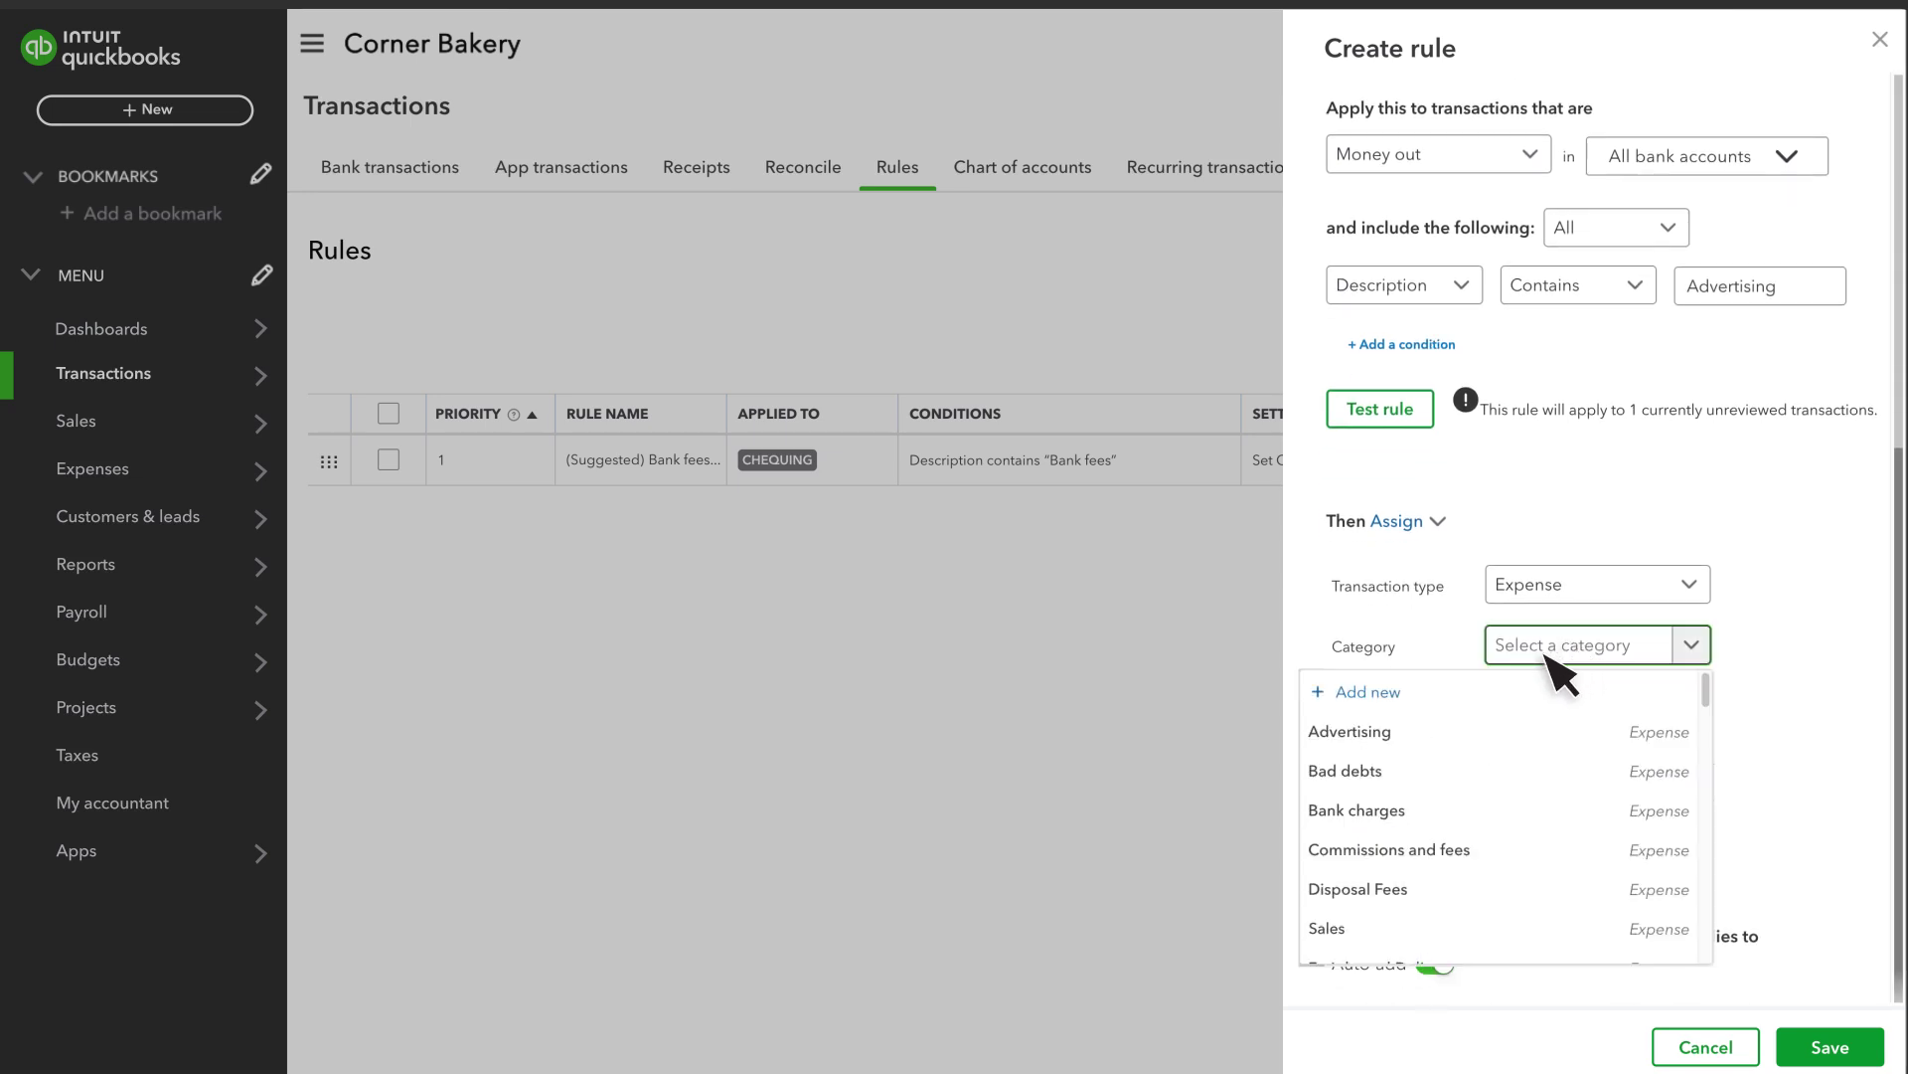
click(1352, 734)
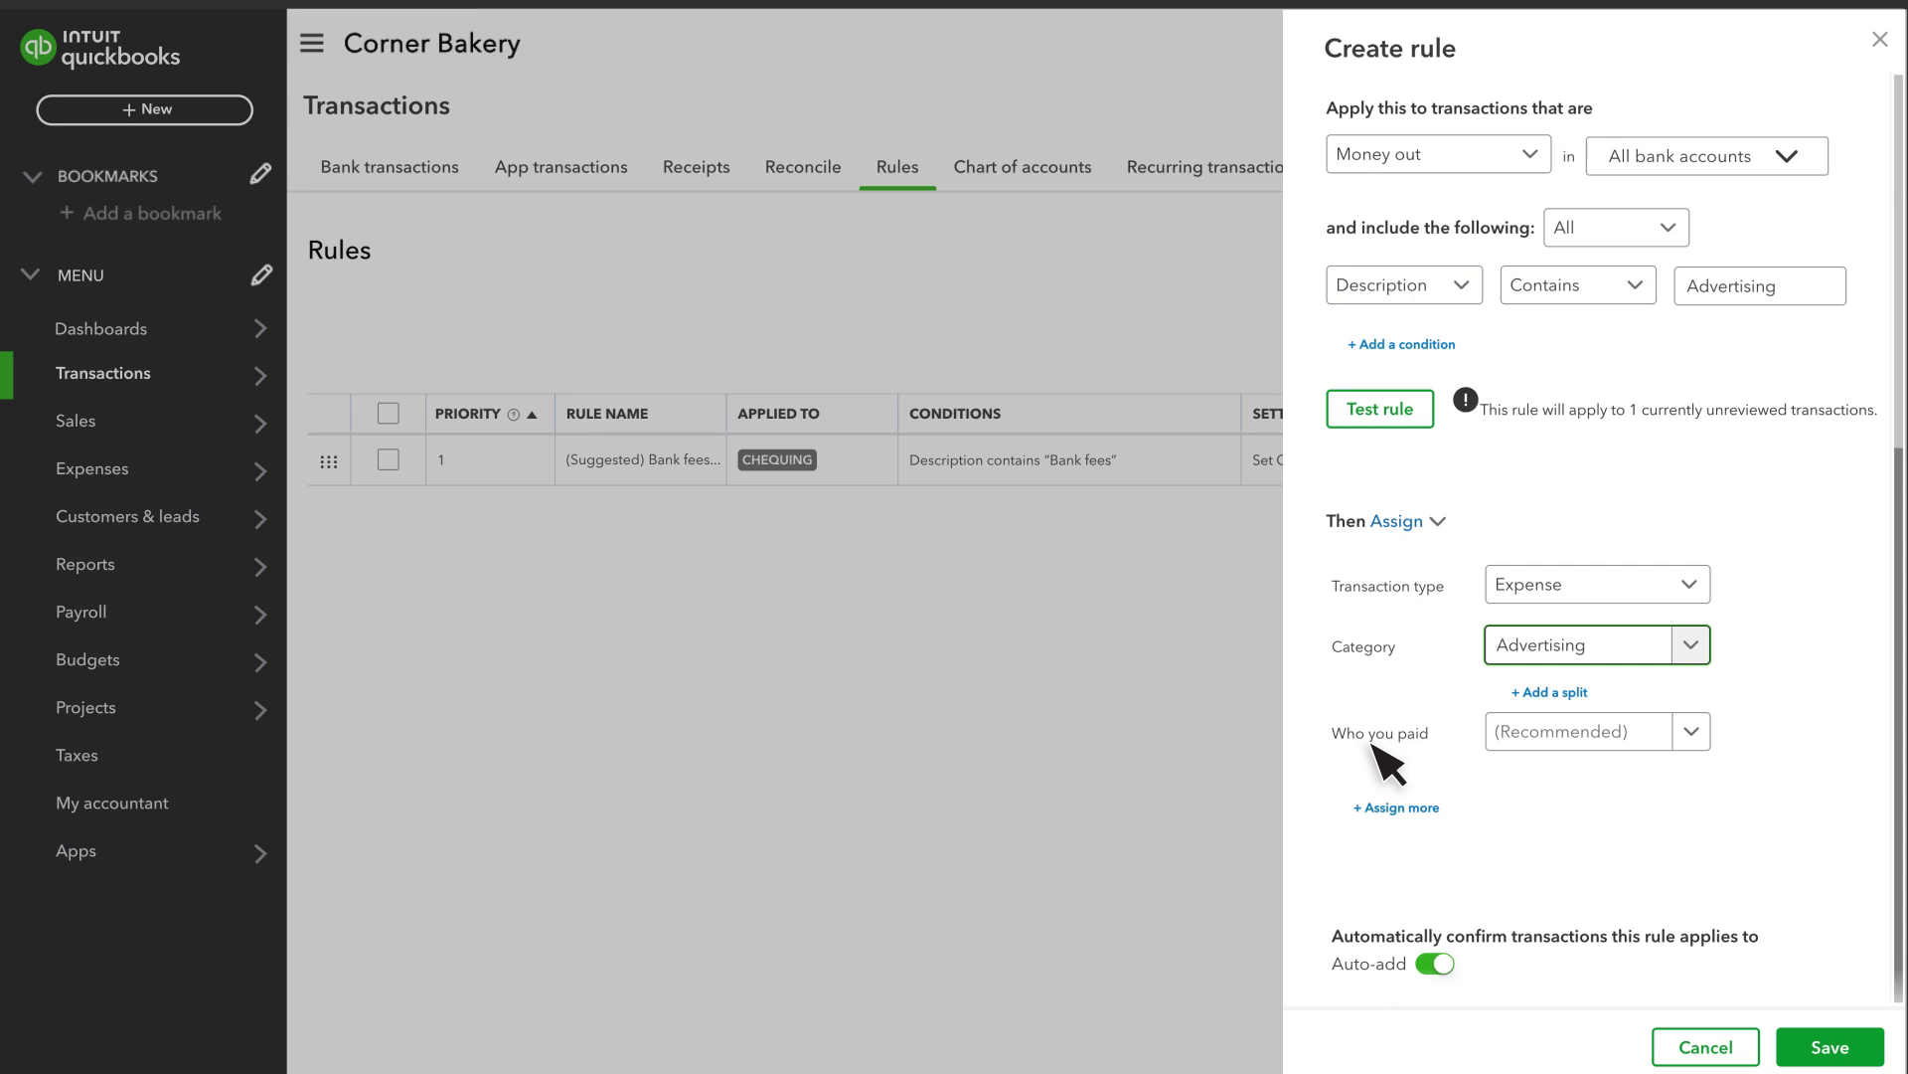
click(1540, 752)
text(National Post)
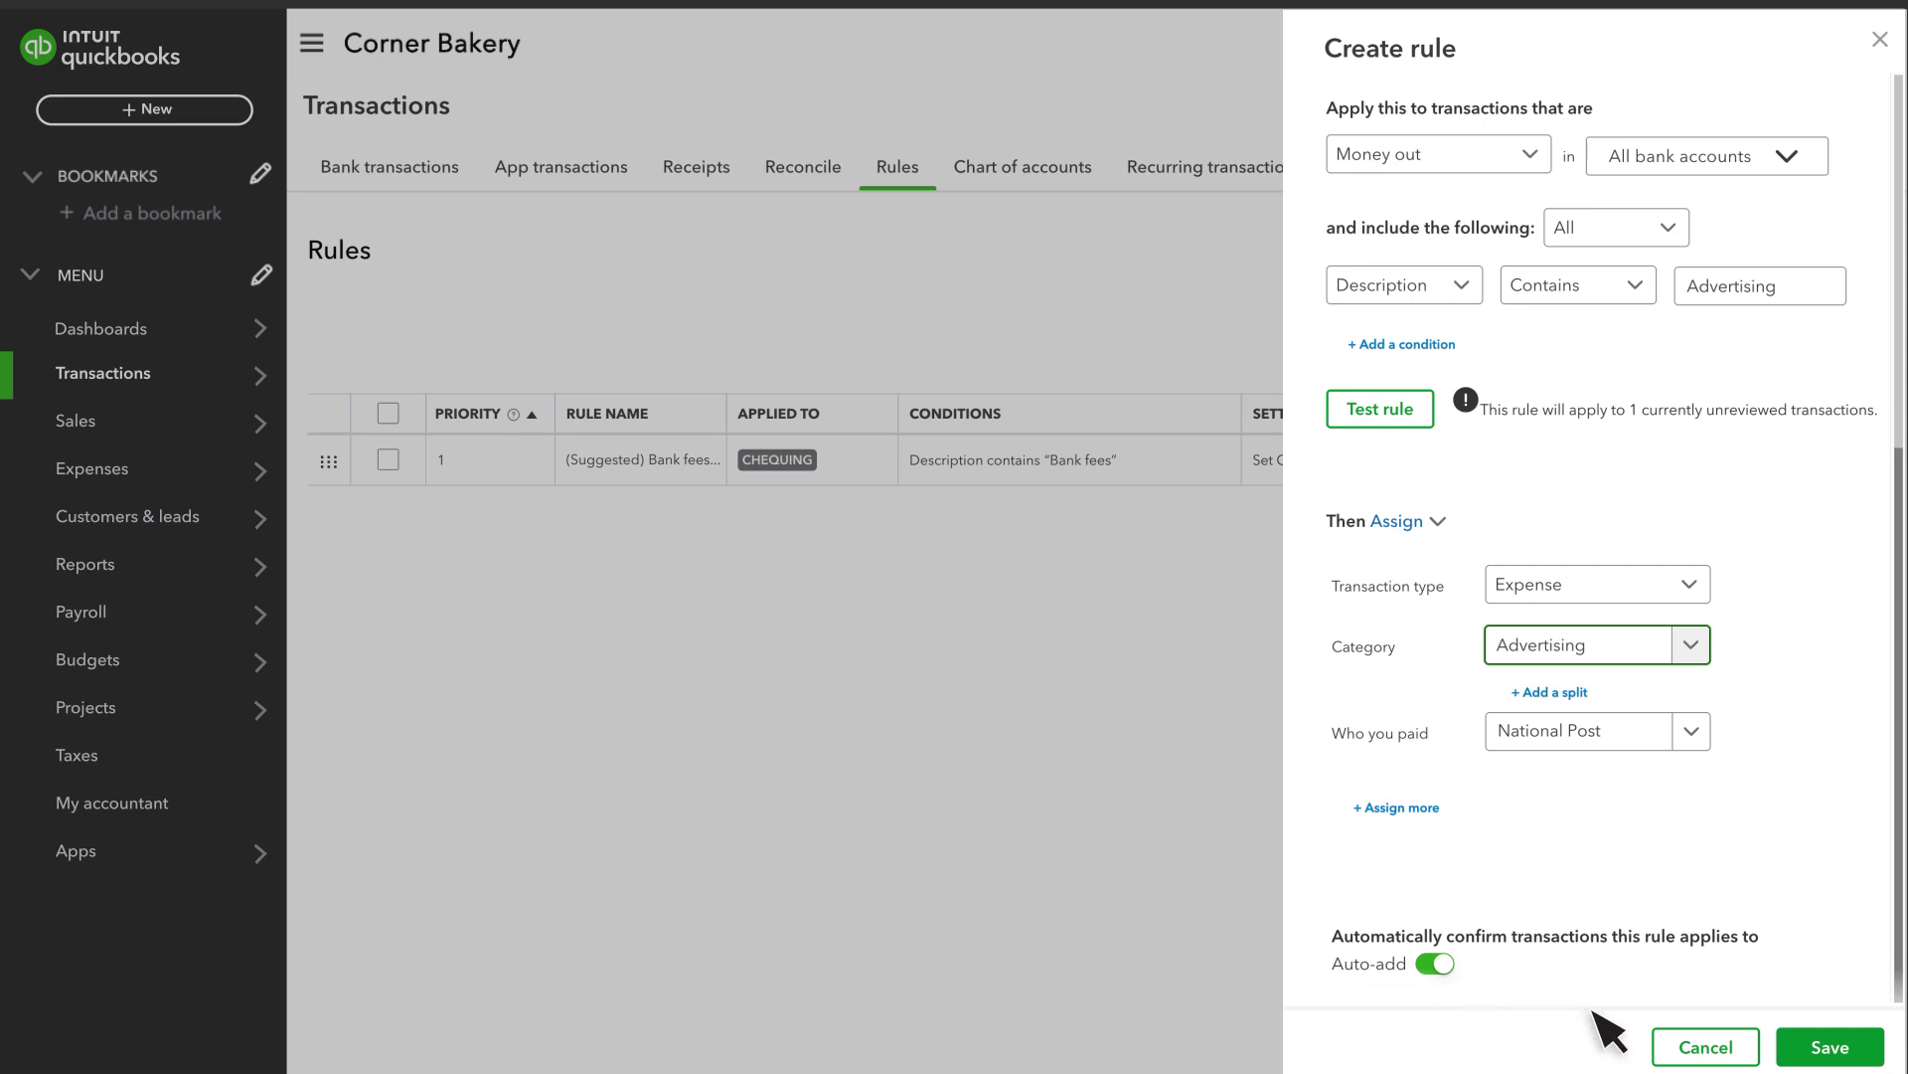
Save the Mailbox Advertising rule and open its actions menu in the rules list
click(1834, 1049)
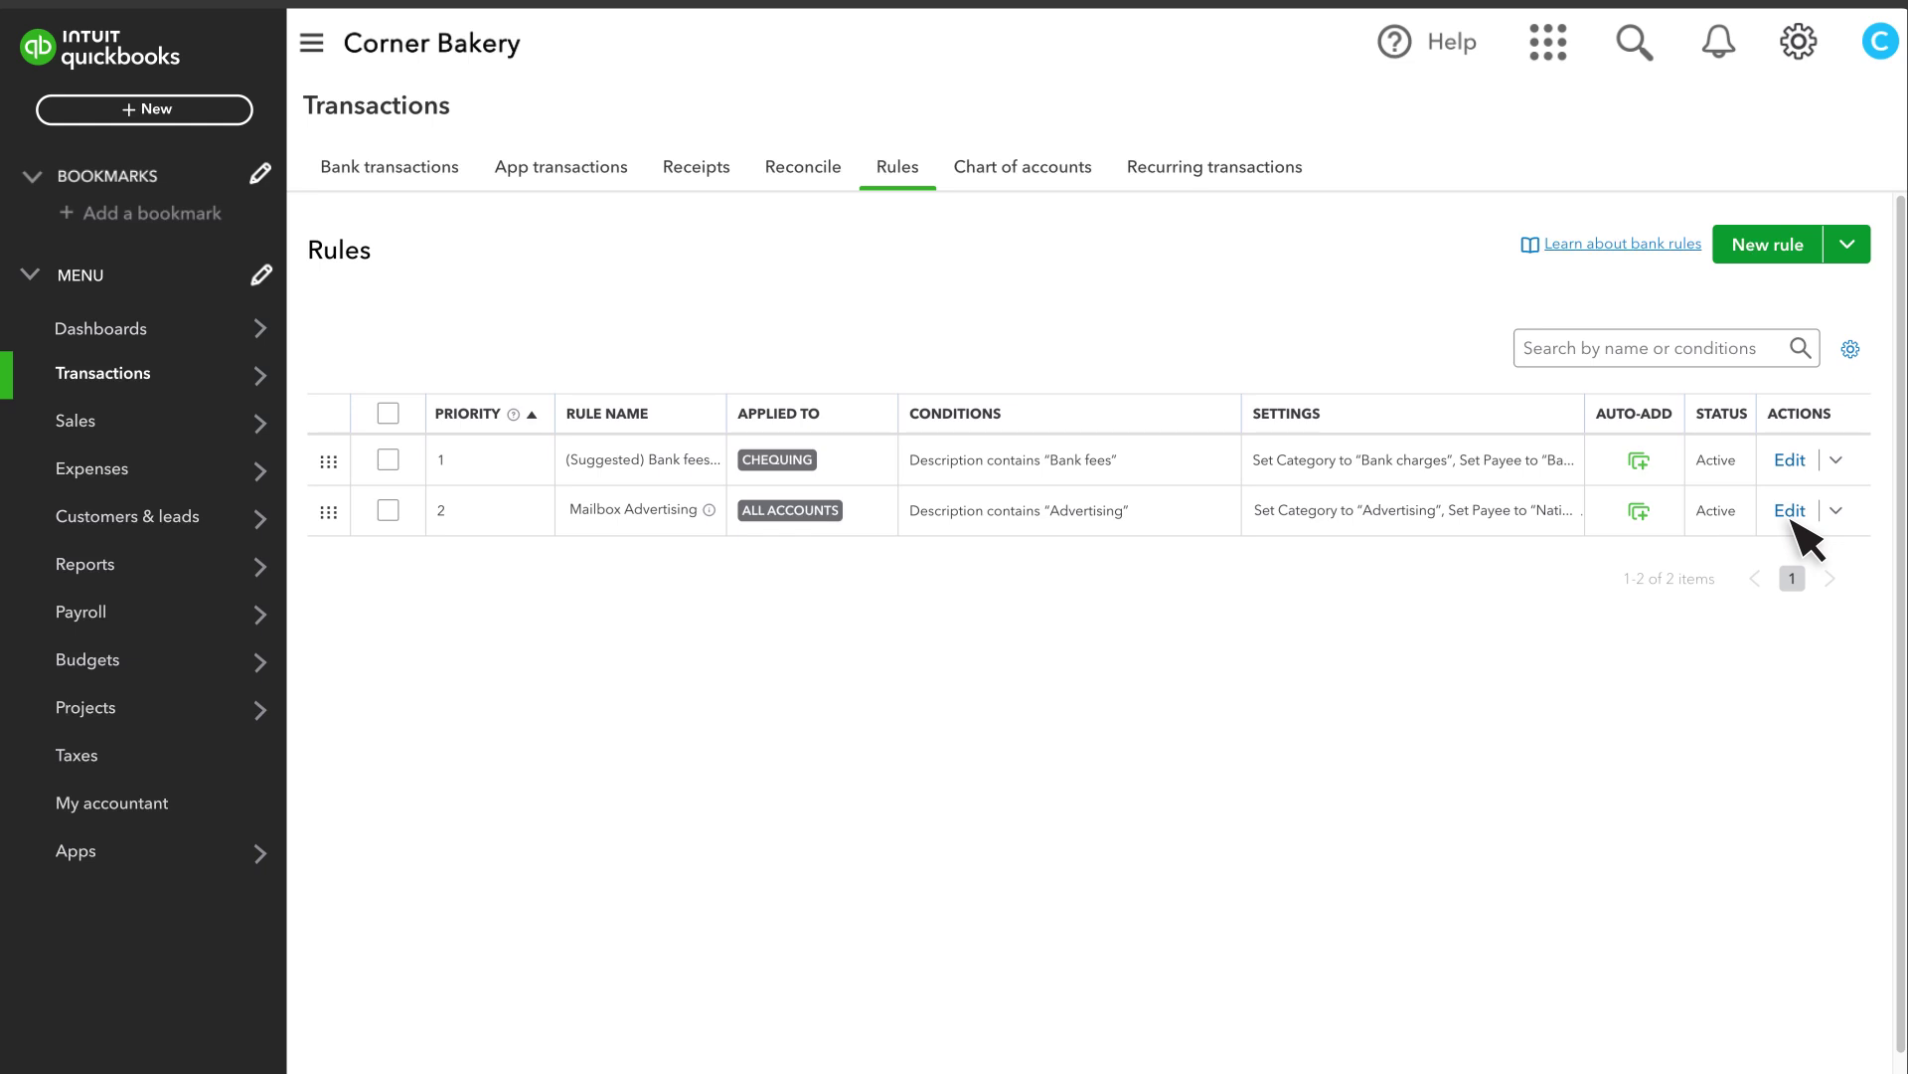
click(1836, 511)
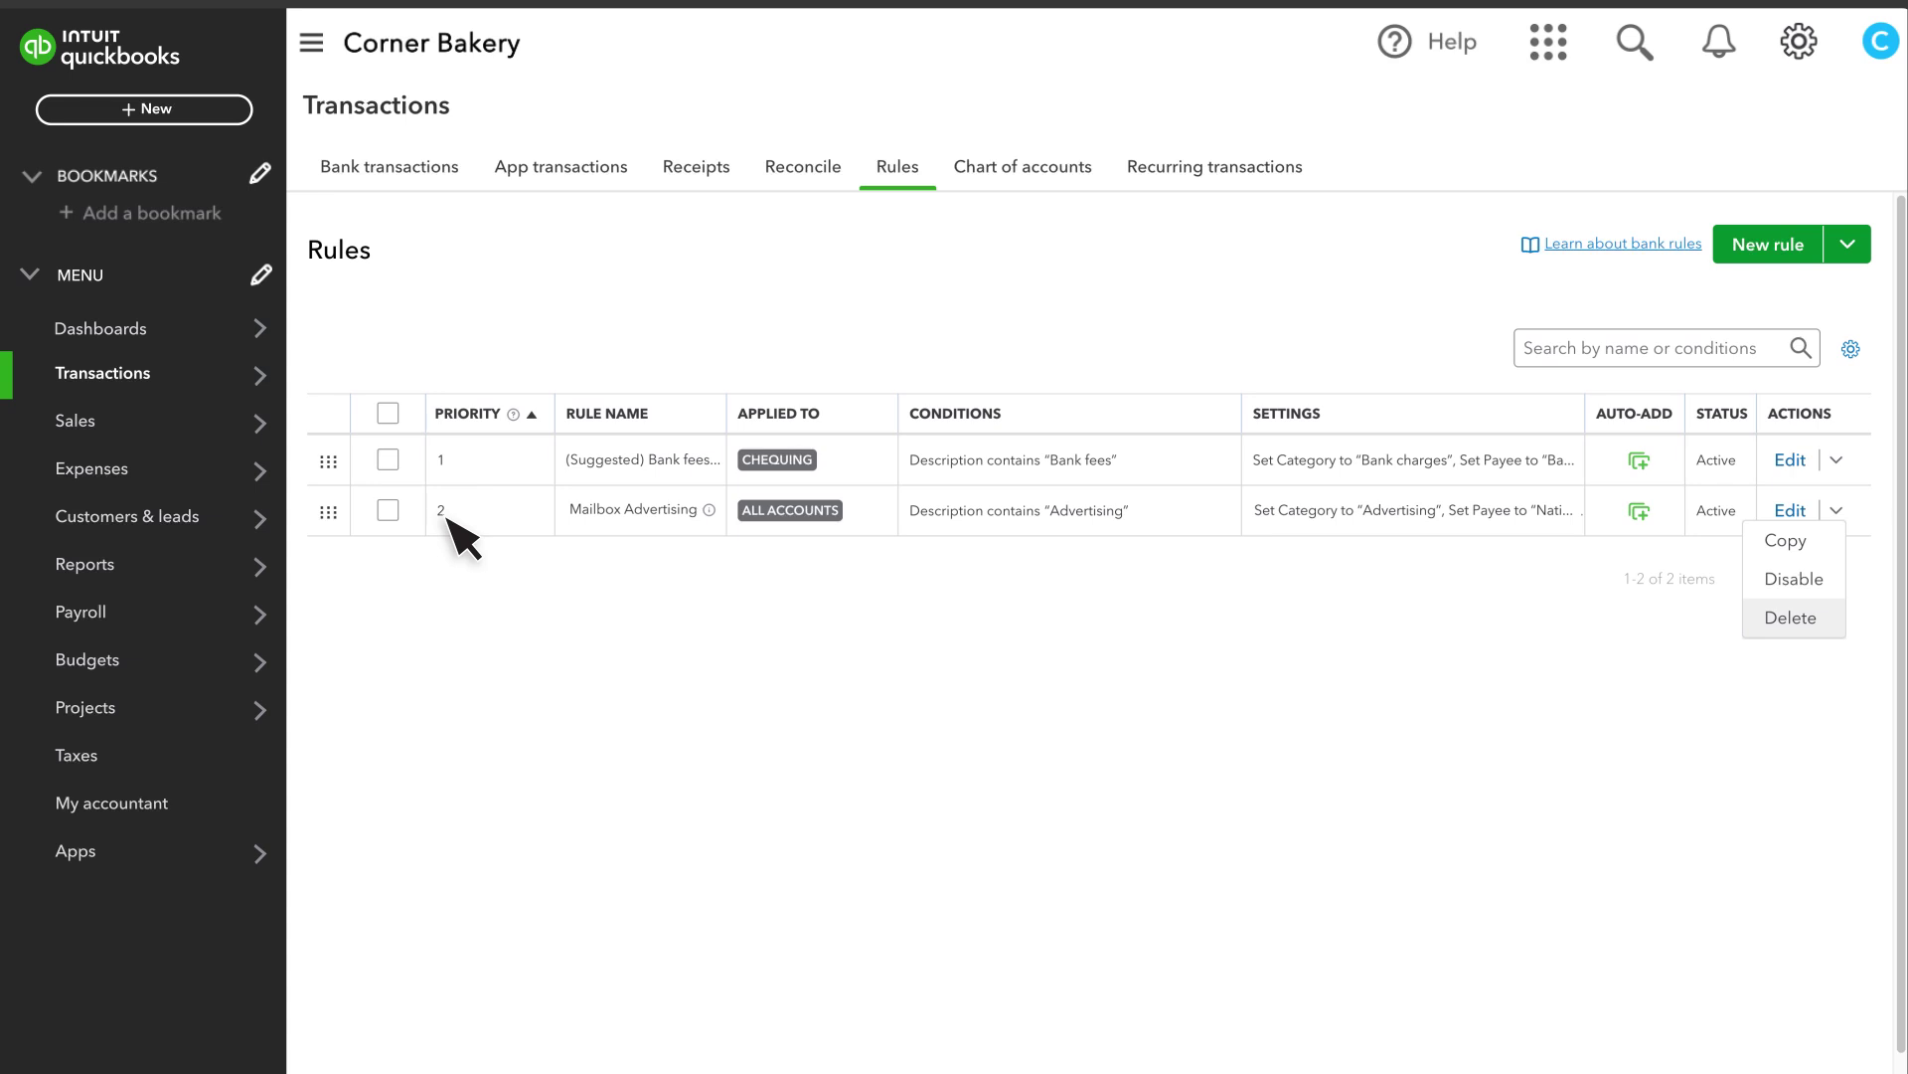
Drag Mailbox Advertising above the Bank fees rule to priority 1, then return to Bank transactions
drag(329, 513, 331, 466)
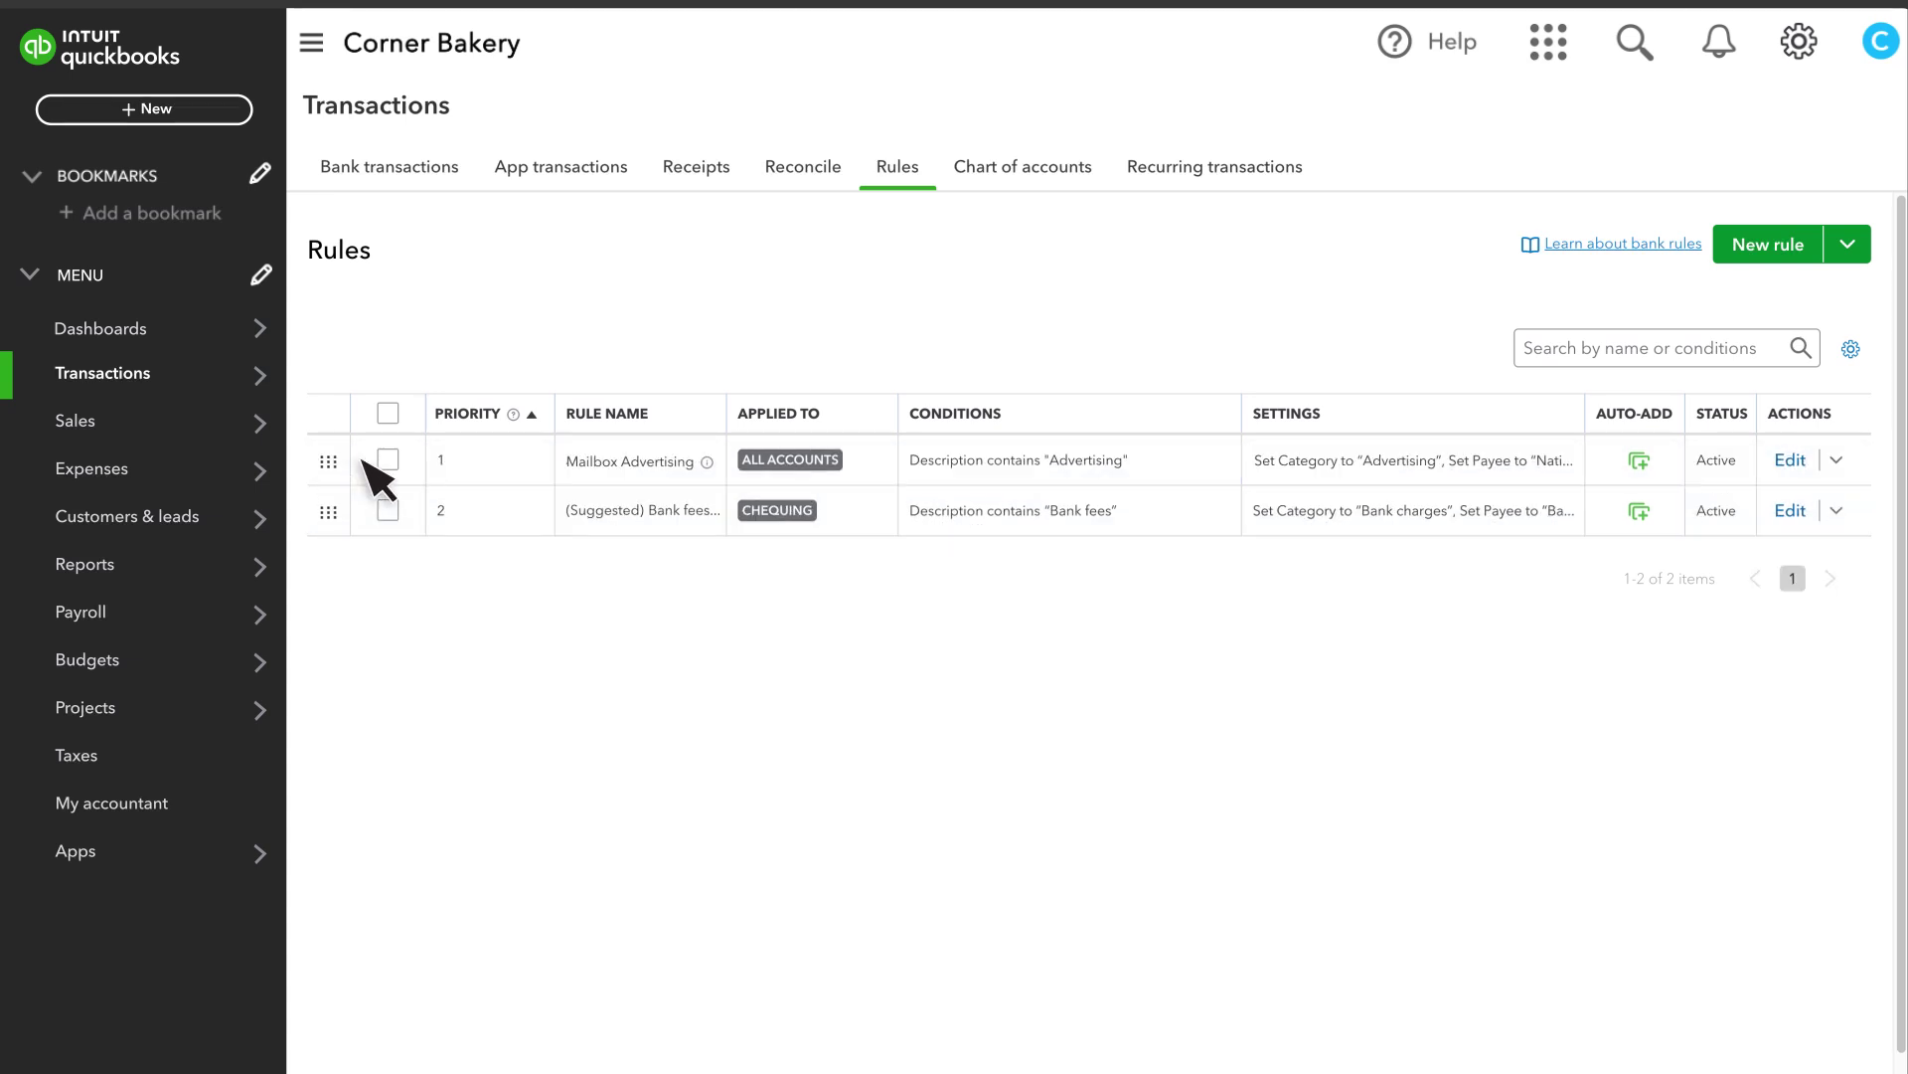
click(1848, 245)
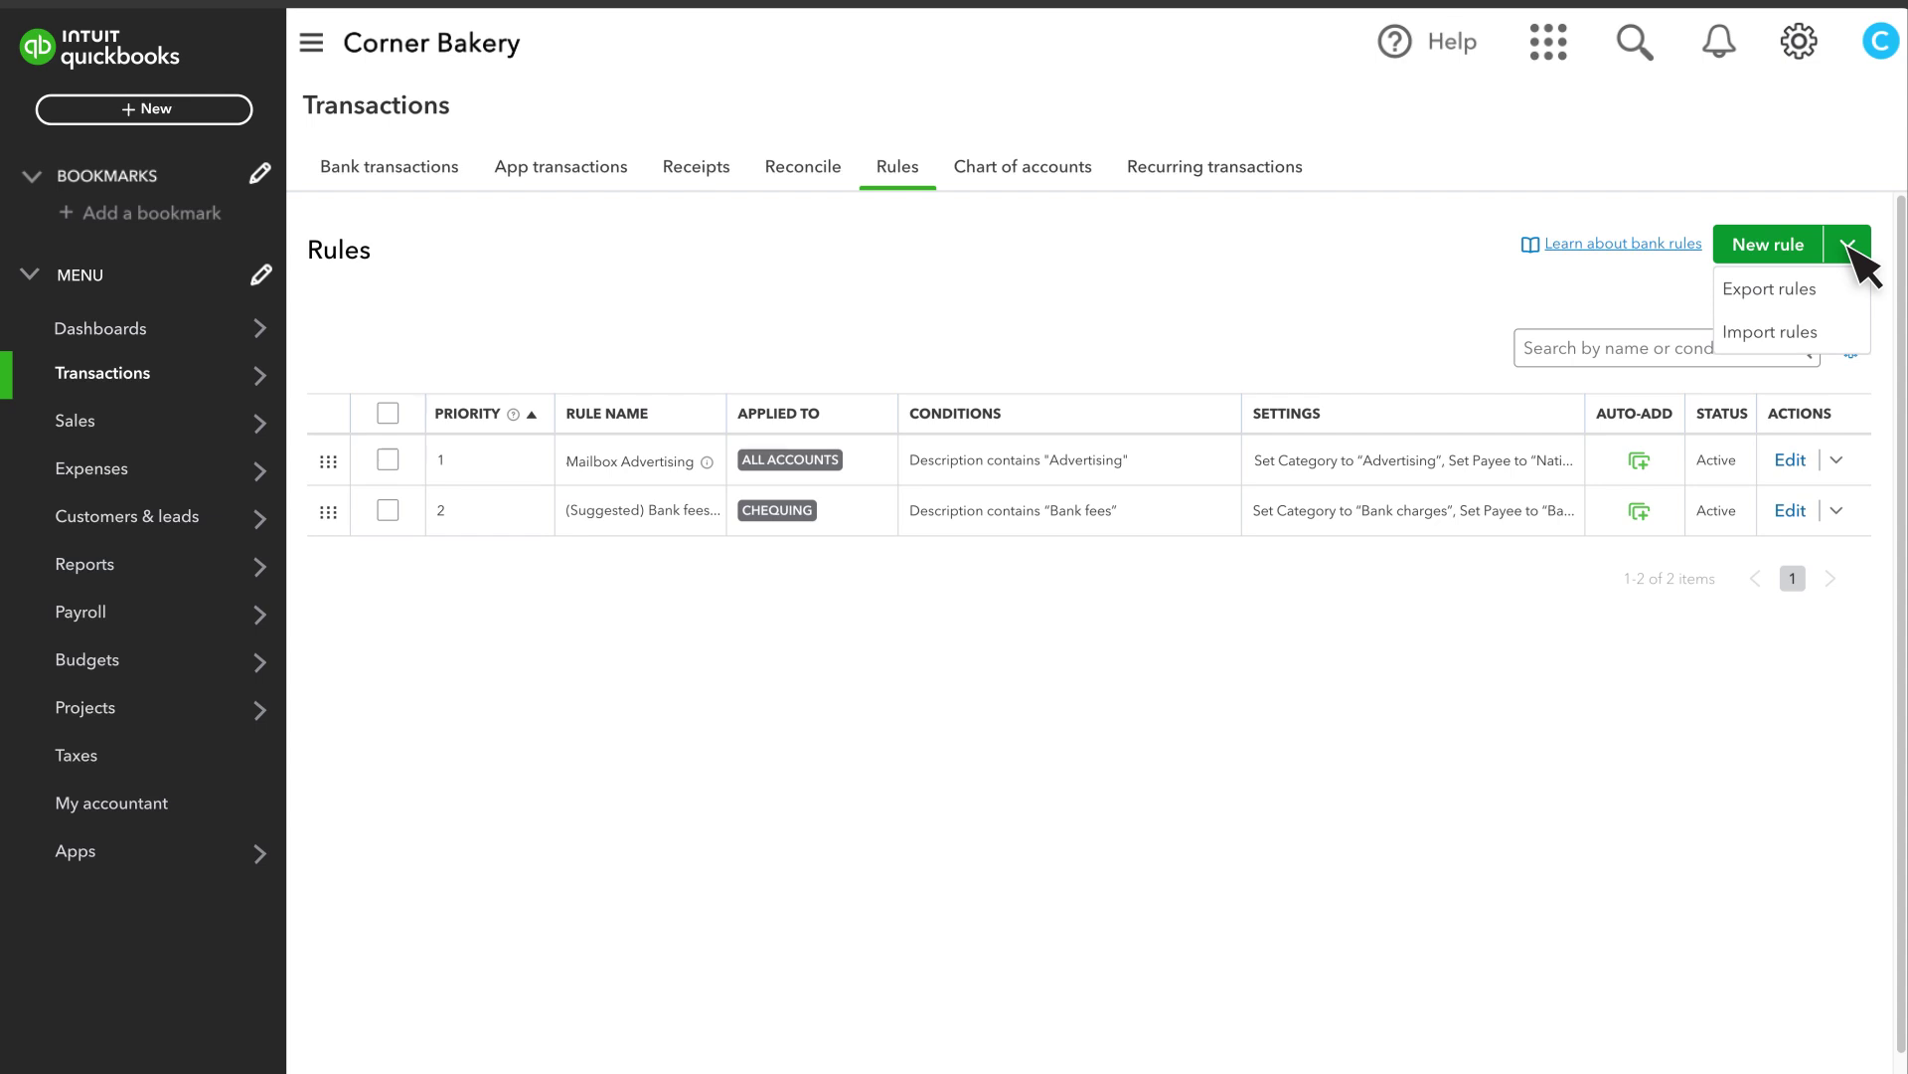
click(376, 171)
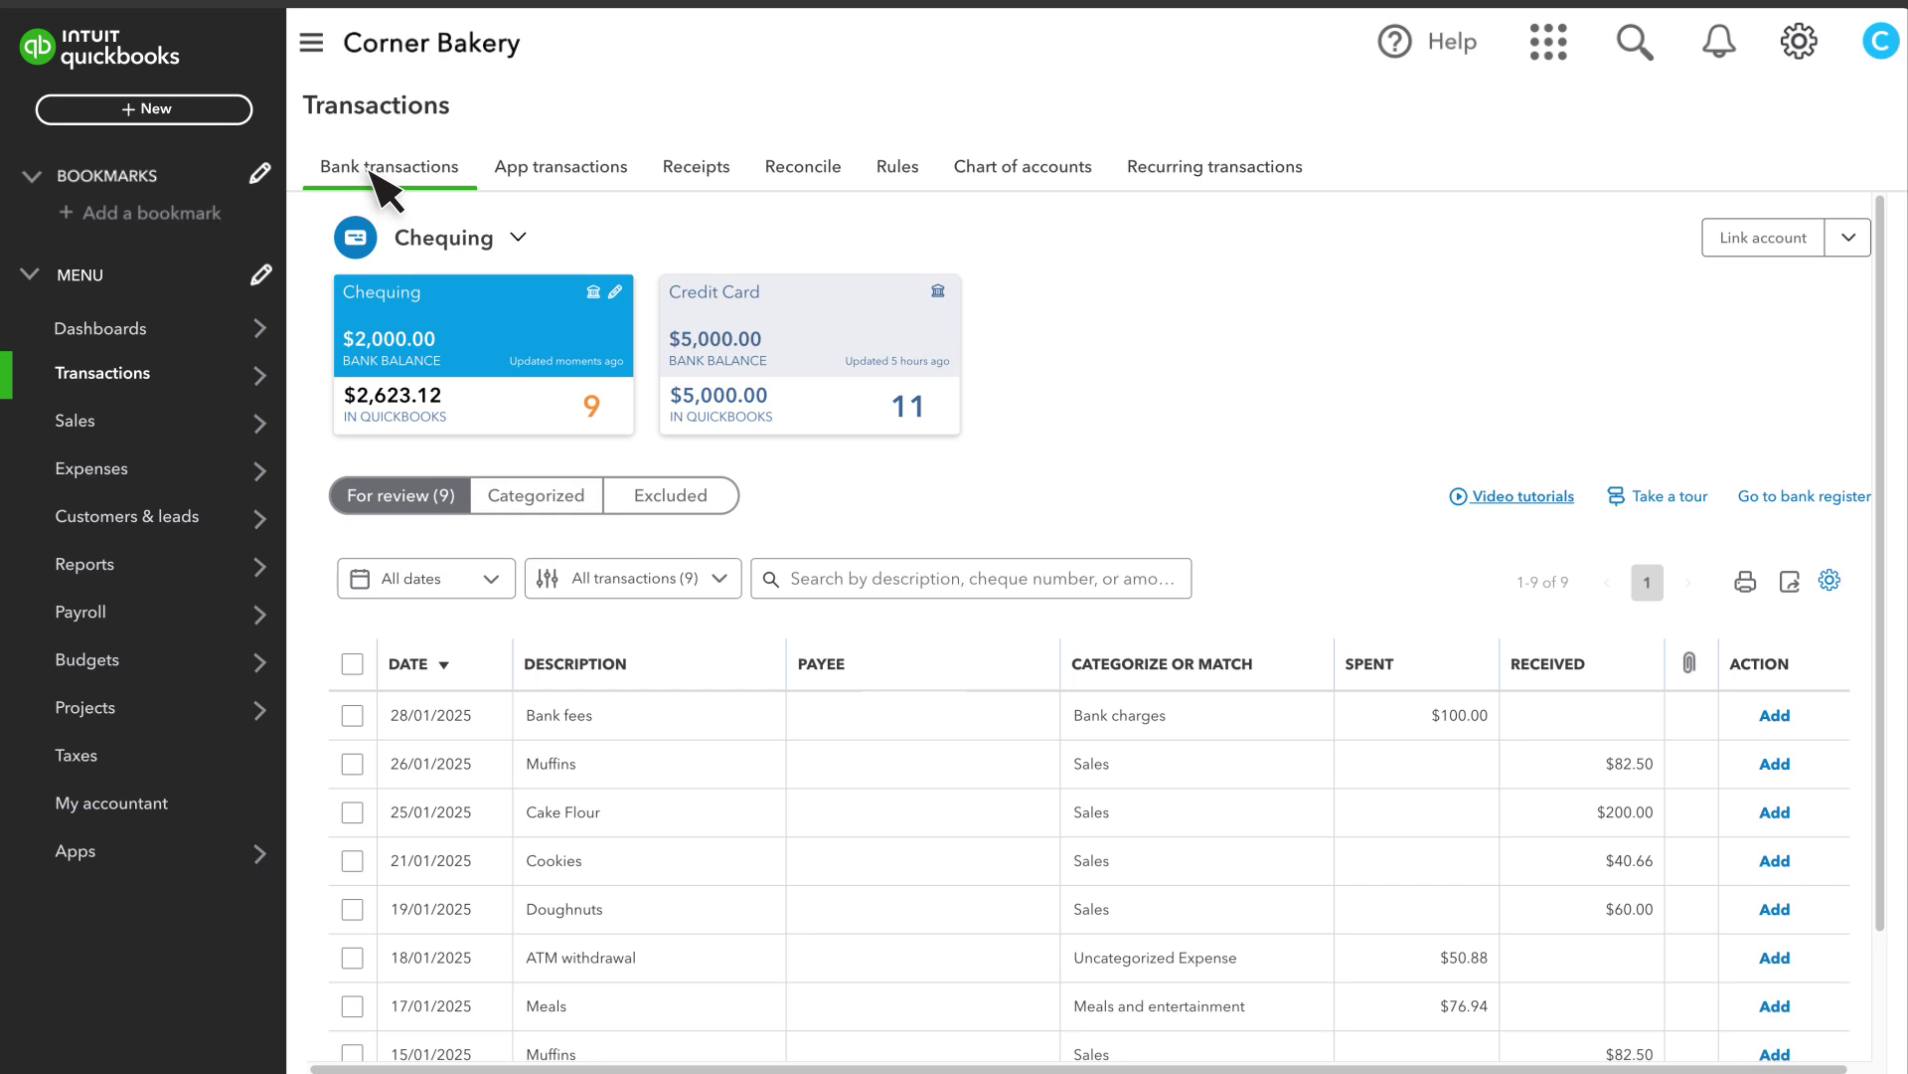
Show the Categorized list, including the $82.50 National Post Advertising entry added by the rule
click(537, 497)
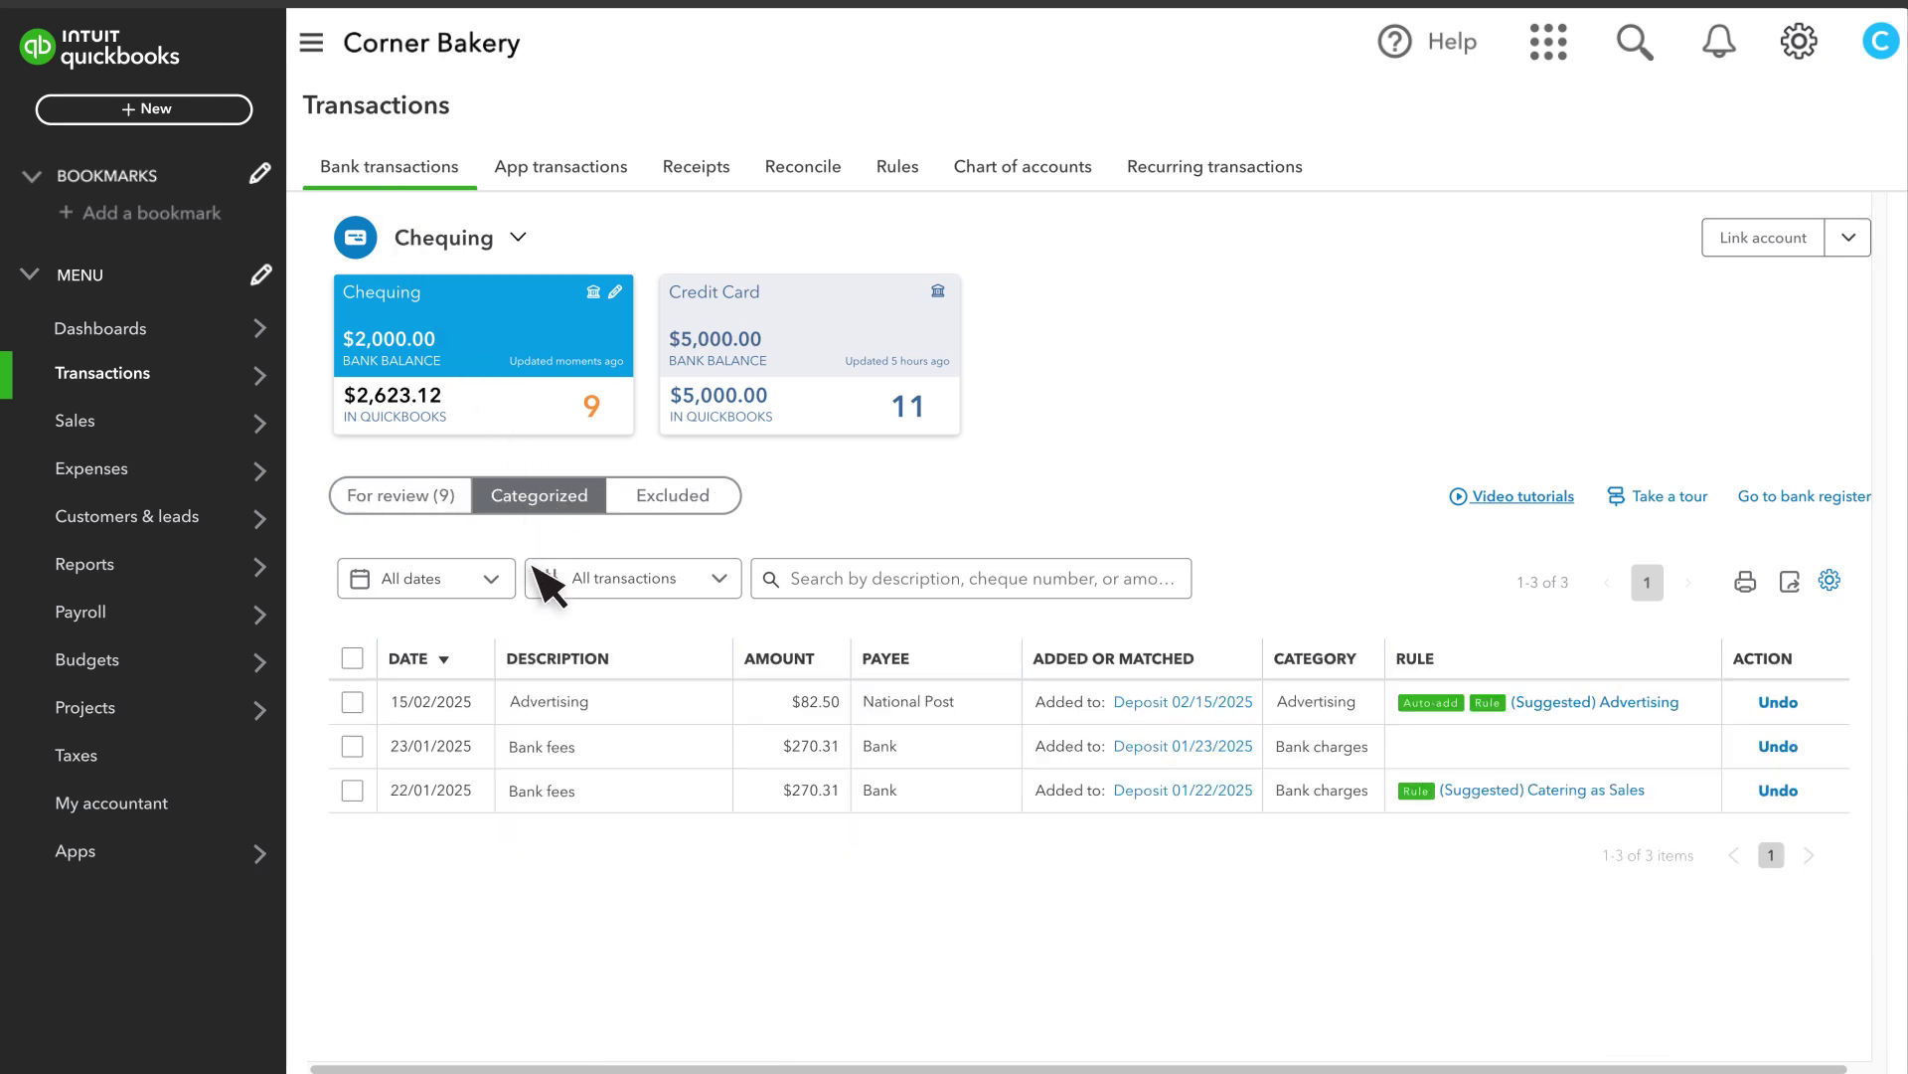